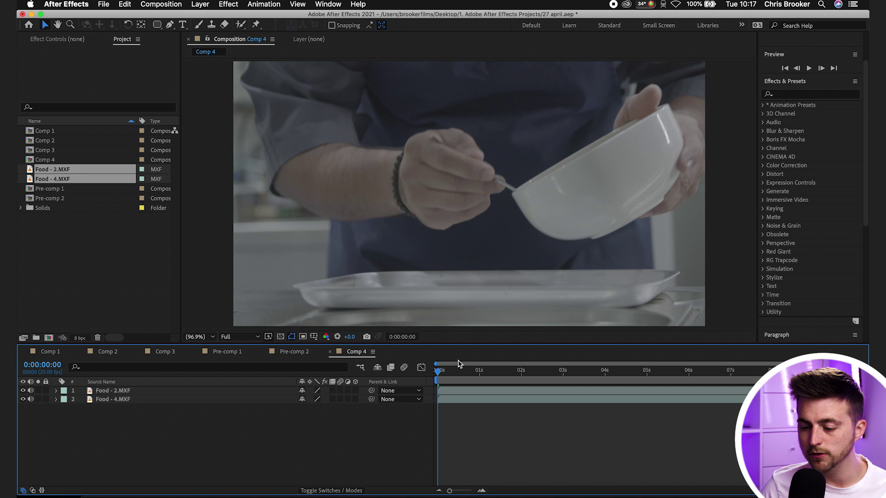
# Step: Slide Food - 4.MXF earlier in the timeline and cut it where the clips overlap
pyautogui.moveTo(457, 381); pyautogui.dragTo(416, 400)
pyautogui.click(477, 391)
pyautogui.moveTo(494, 397); pyautogui.dragTo(404, 402)
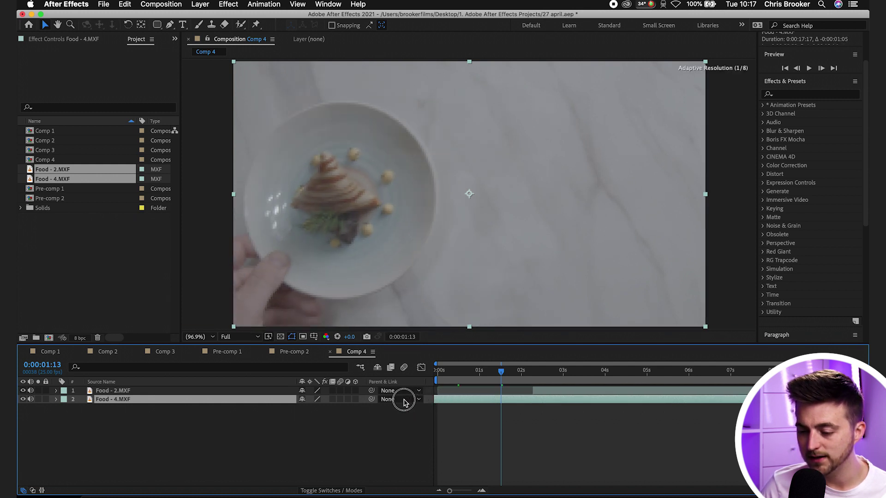
pyautogui.moveTo(447, 372); pyautogui.dragTo(534, 372)
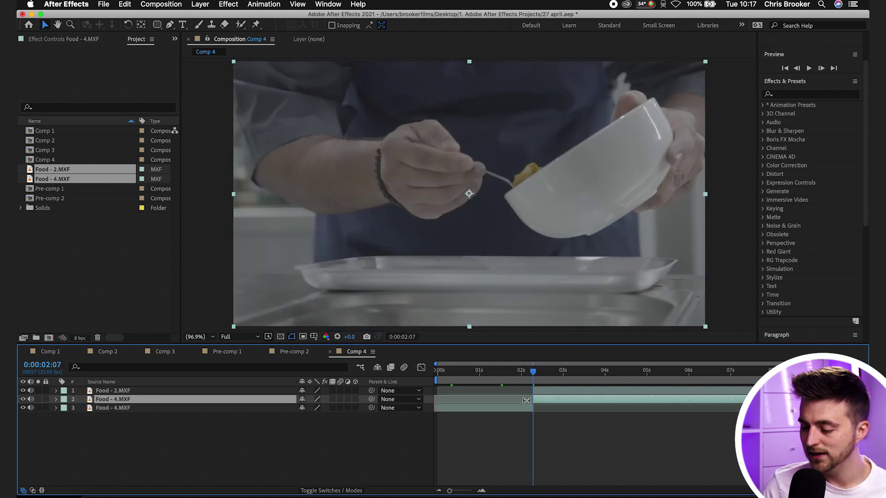
pyautogui.hotkey('alt', ']')
# Step: Preview the edit from the start, then park at the 0:00:02:03 cut with the plate clip selected
pyautogui.press('Home')
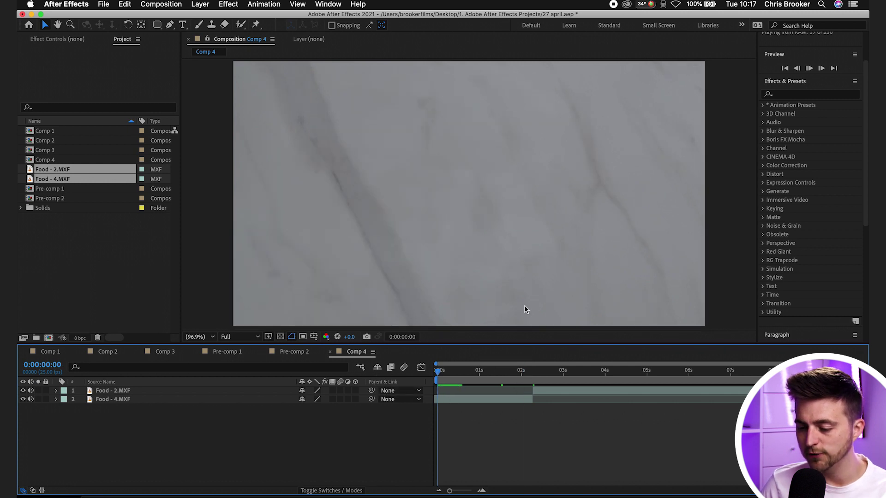
pyautogui.press('space')
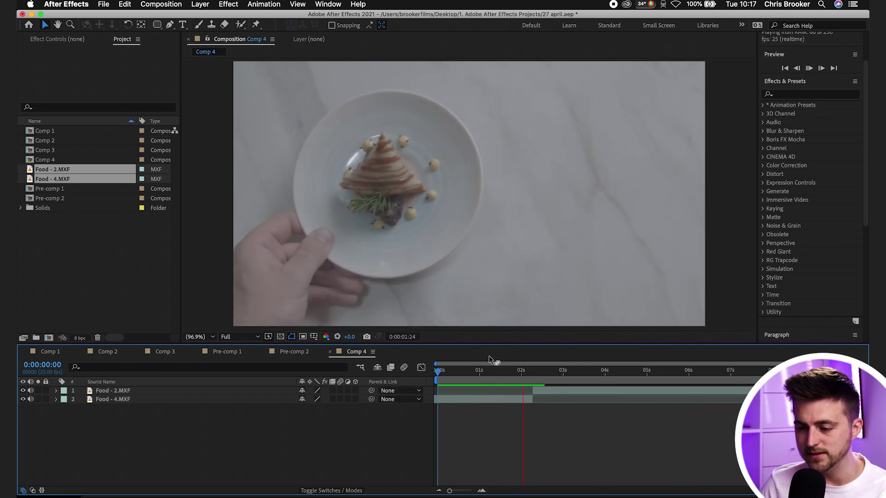
pyautogui.click(471, 379)
pyautogui.moveTo(471, 379); pyautogui.dragTo(526, 375)
pyautogui.click(115, 400)
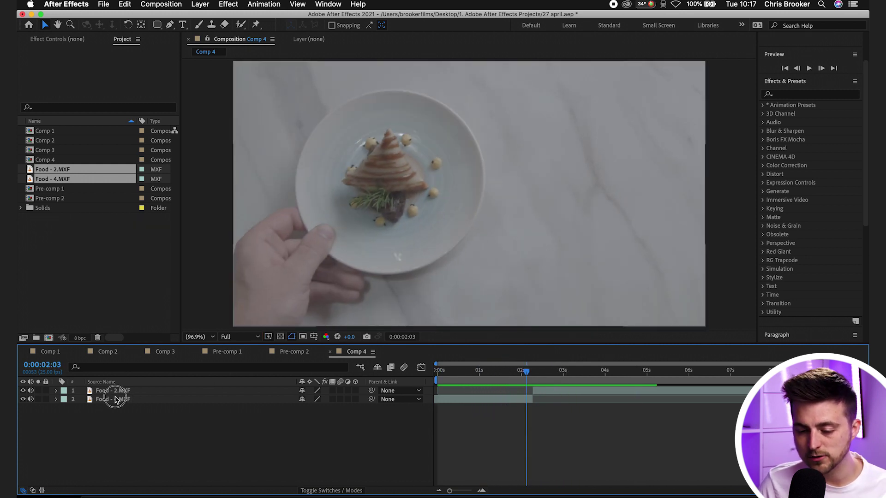
# Step: Set starting Position, Scale and Rotation keyframes on the plate clip at 1:10
pyautogui.click(65, 409)
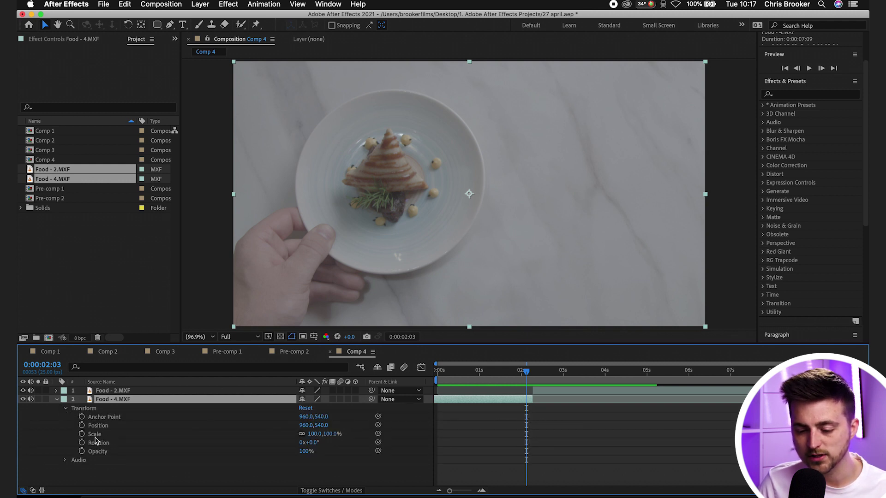
pyautogui.press('=')
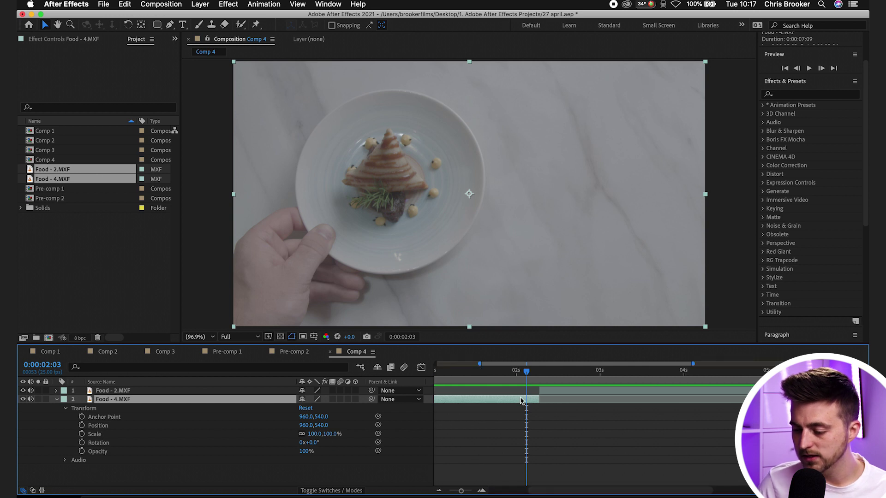
pyautogui.click(543, 365)
pyautogui.moveTo(544, 370)
pyautogui.mouseDown()
pyautogui.moveTo(430, 369)
pyautogui.moveTo(542, 371)
pyautogui.mouseUp()
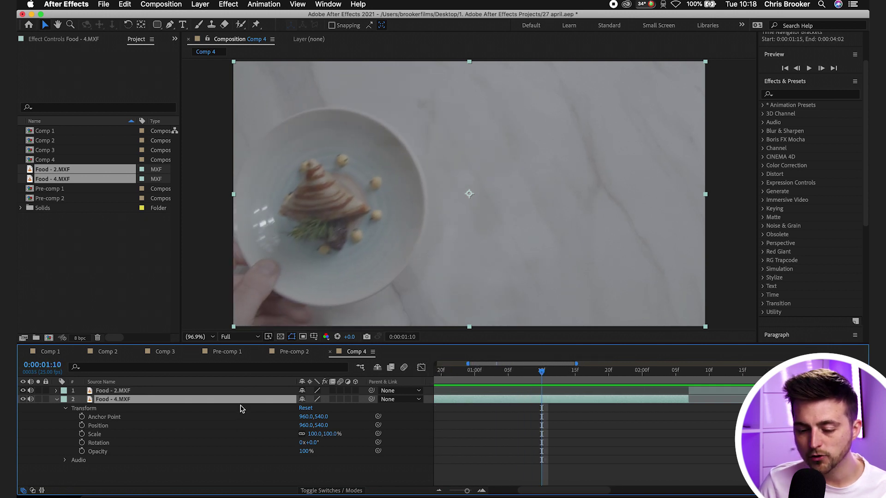
pyautogui.click(81, 425)
pyautogui.click(82, 433)
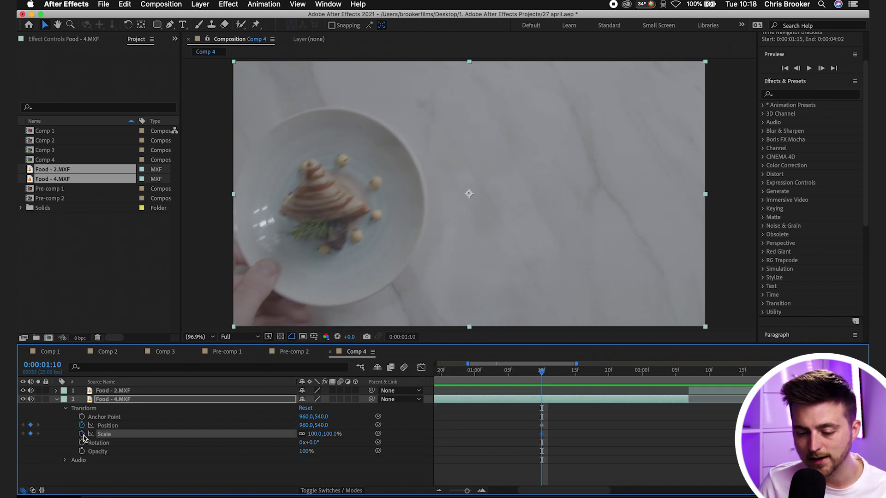
pyautogui.click(82, 443)
# Step: At 2:06, scale the plate clip to 83%, rotate it to -35° and offset its position
pyautogui.moveTo(566, 379); pyautogui.dragTo(688, 376)
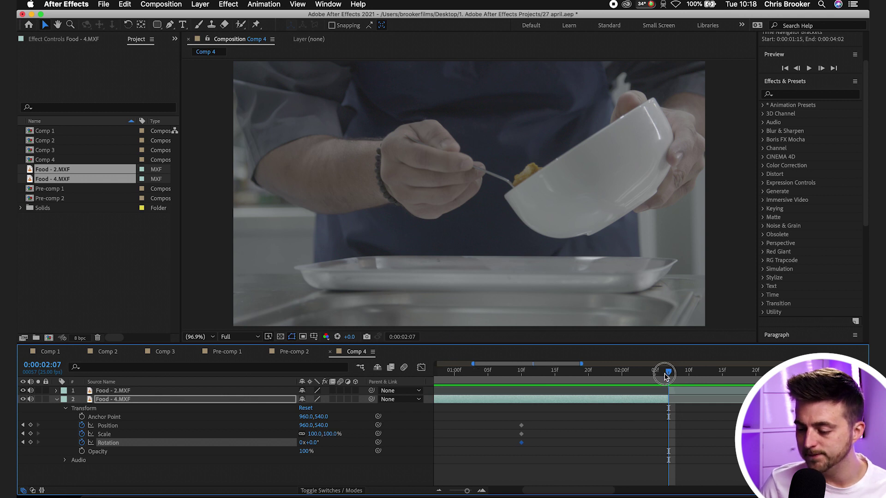
pyautogui.moveTo(665, 376); pyautogui.dragTo(662, 376)
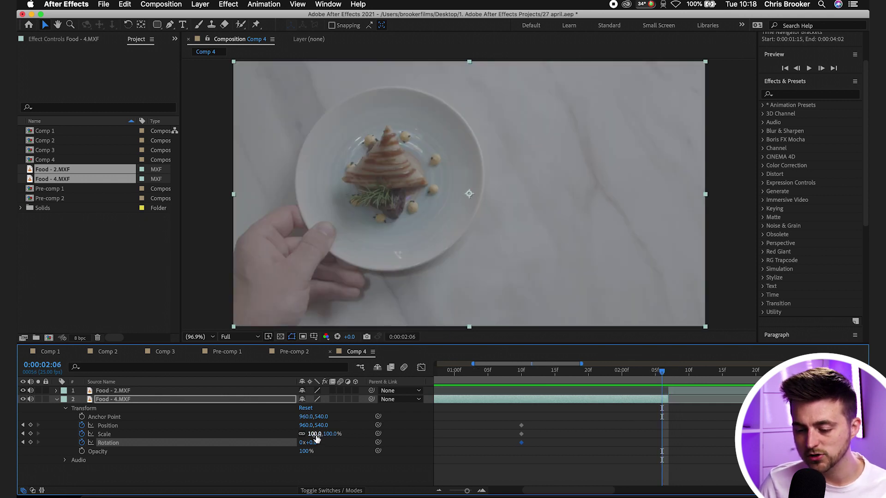
pyautogui.moveTo(314, 436); pyautogui.dragTo(297, 439)
pyautogui.moveTo(389, 256); pyautogui.dragTo(408, 261)
pyautogui.moveTo(607, 368); pyautogui.dragTo(522, 371)
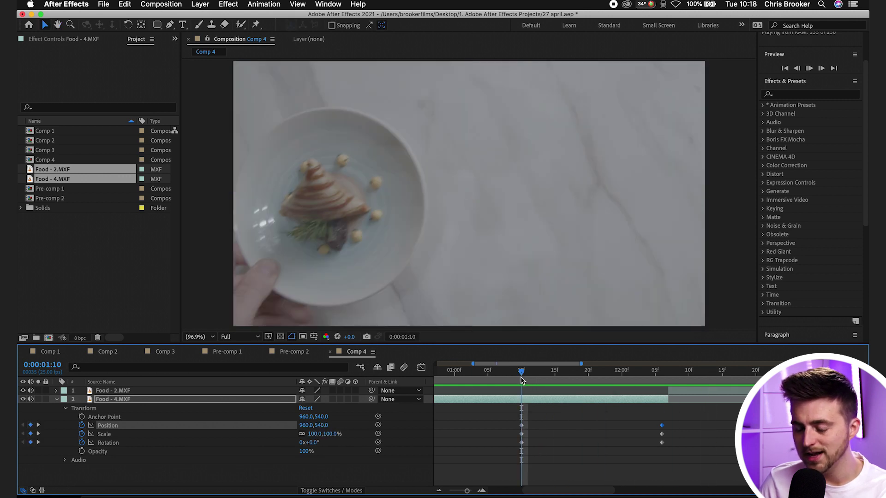
pyautogui.click(521, 379)
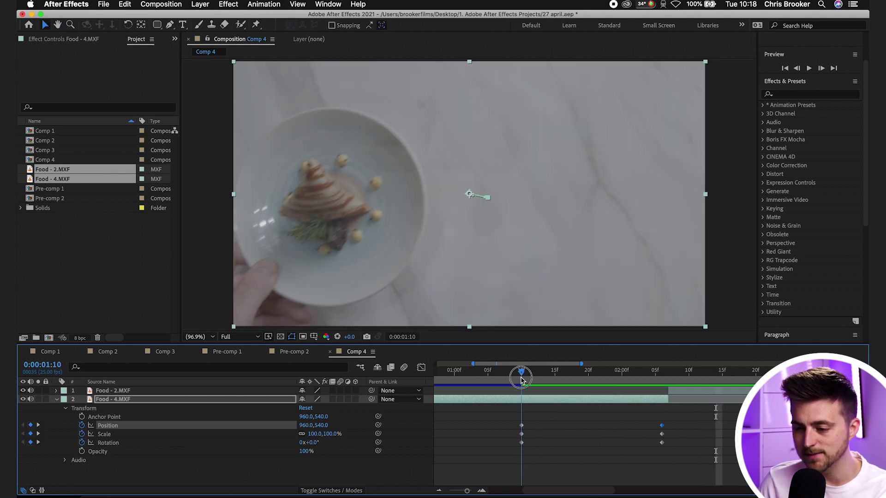
pyautogui.press('space')
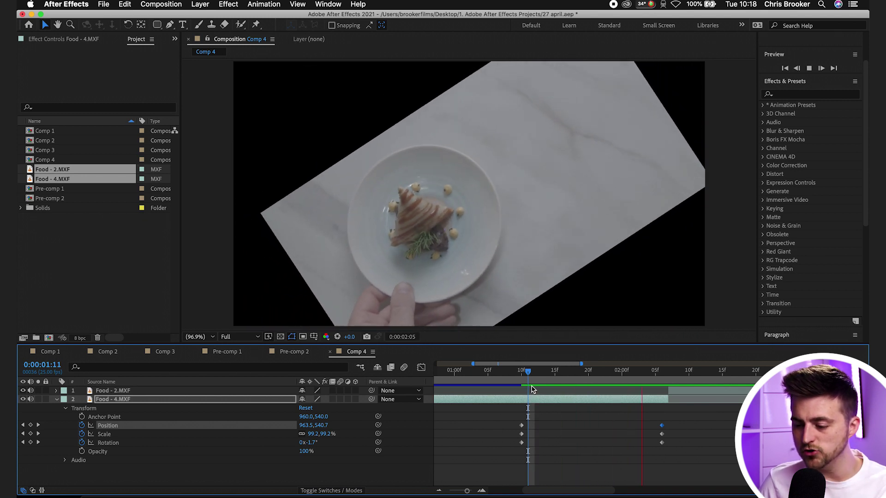
pyautogui.press('space')
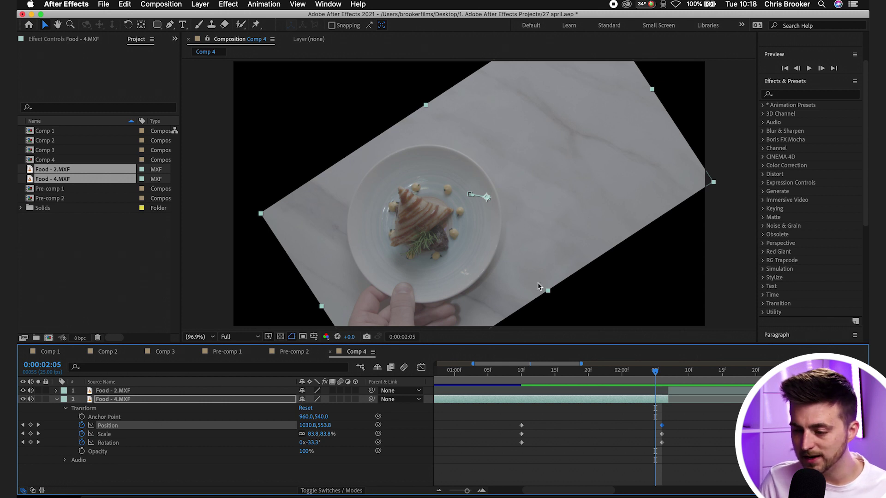
pyautogui.click(517, 381)
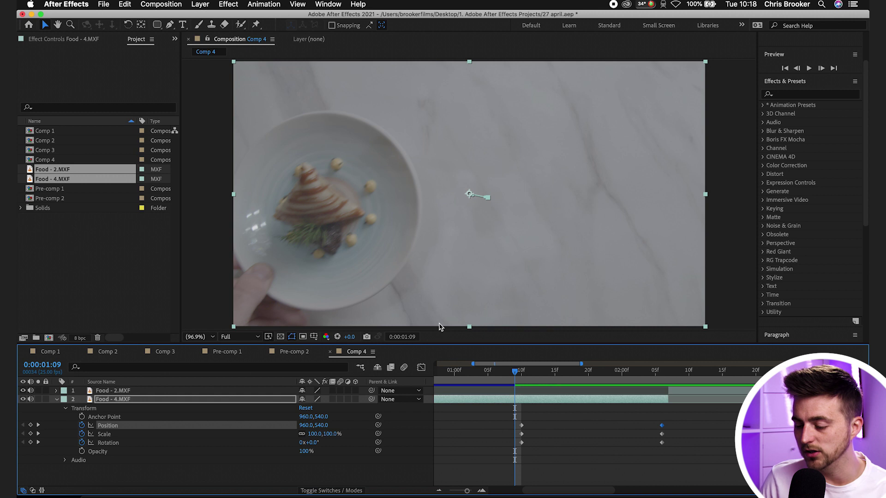
pyautogui.moveTo(552, 381); pyautogui.dragTo(646, 383)
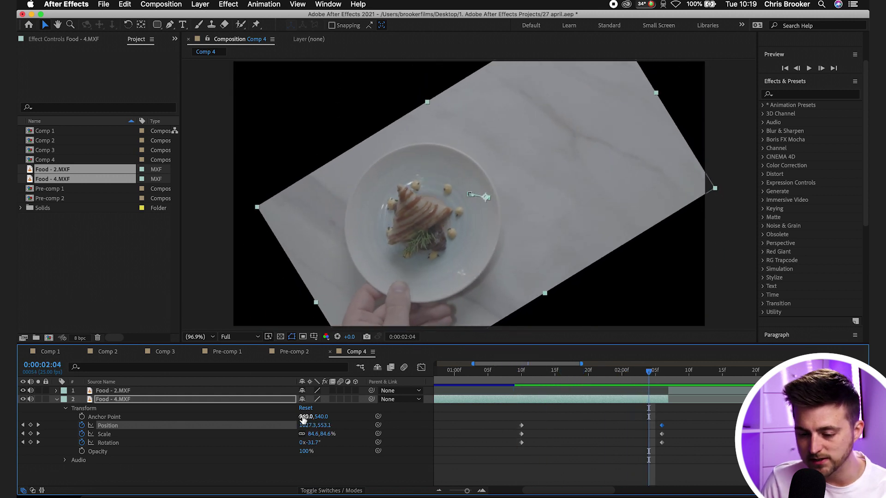
# Step: Move the plate clip's anchor point to 1971, -34 and reposition it to about 1972, -29 at 1:10
pyautogui.click(112, 418)
pyautogui.moveTo(305, 417); pyautogui.dragTo(541, 385)
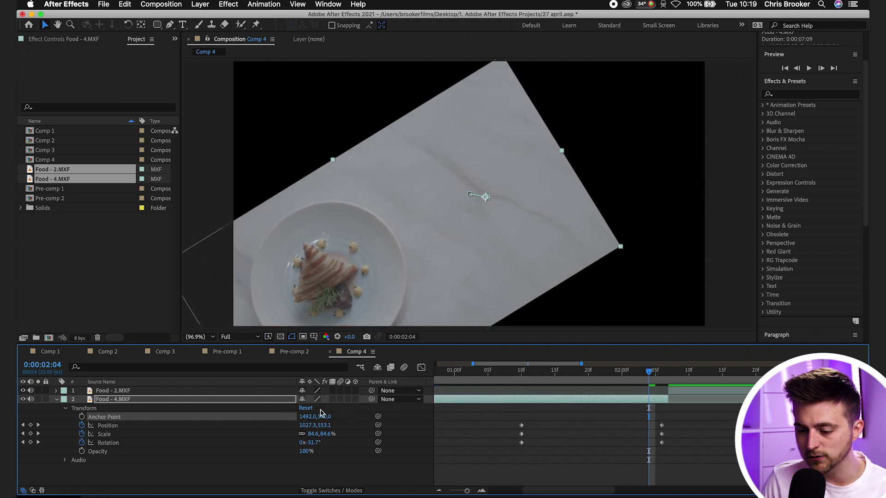
pyautogui.moveTo(325, 417); pyautogui.dragTo(218, 494)
pyautogui.moveTo(306, 422); pyautogui.dragTo(489, 344)
pyautogui.moveTo(323, 416); pyautogui.dragTo(271, 414)
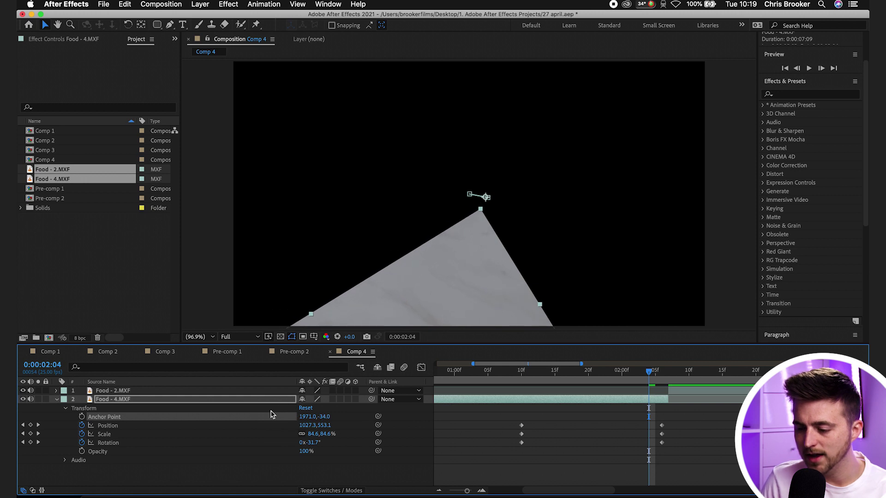
pyautogui.moveTo(607, 384); pyautogui.dragTo(522, 375)
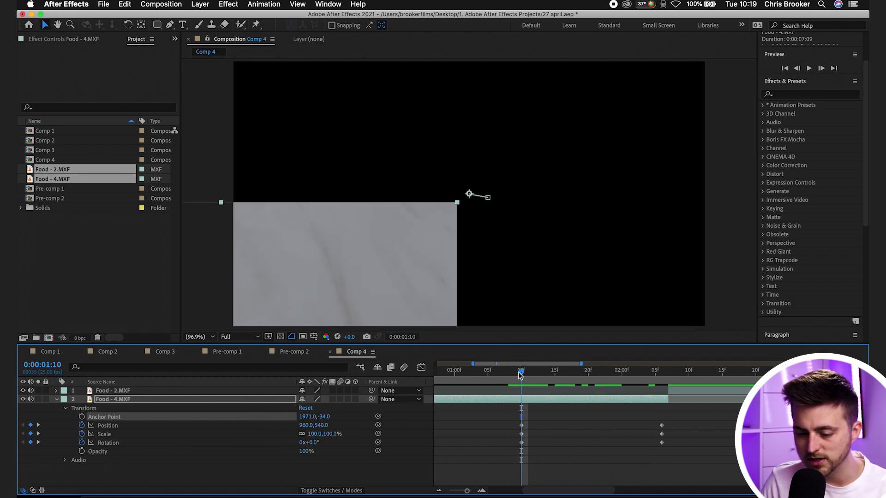
pyautogui.moveTo(305, 425); pyautogui.dragTo(21, 442)
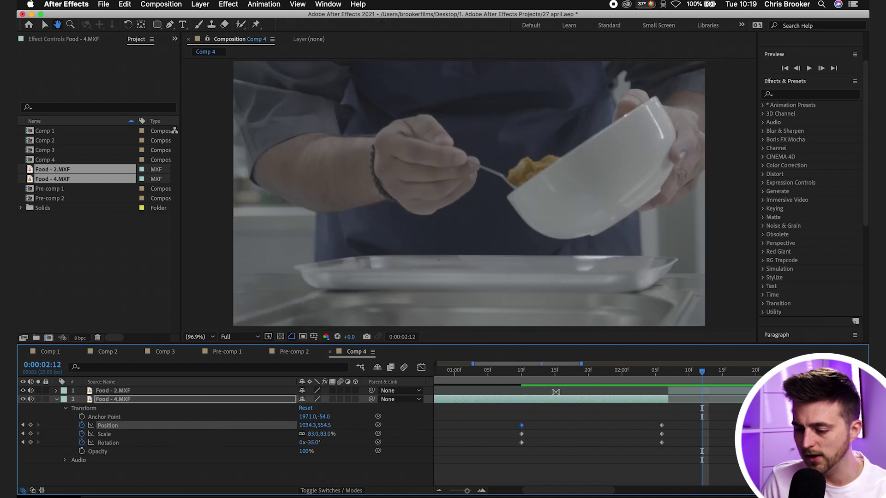
# Step: Replace the 2:06 Position keyframe with a new one at 1420, -328
pyautogui.moveTo(533, 373); pyautogui.dragTo(661, 385)
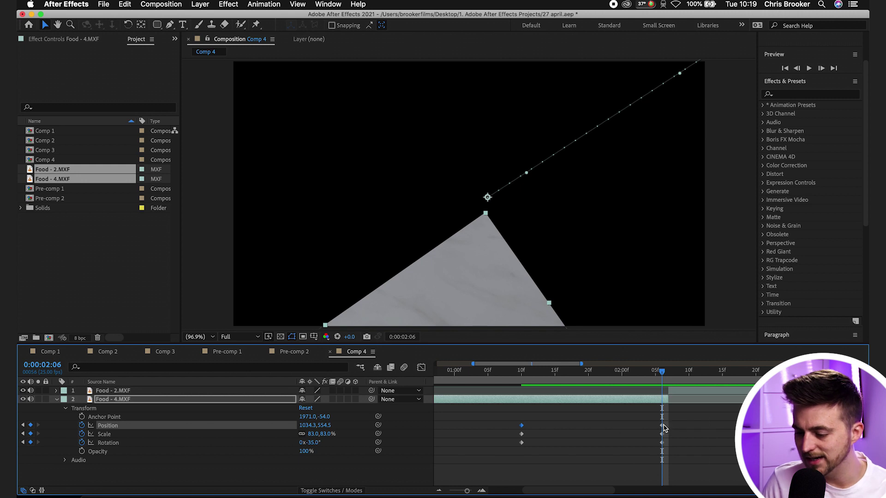
pyautogui.press('Delete')
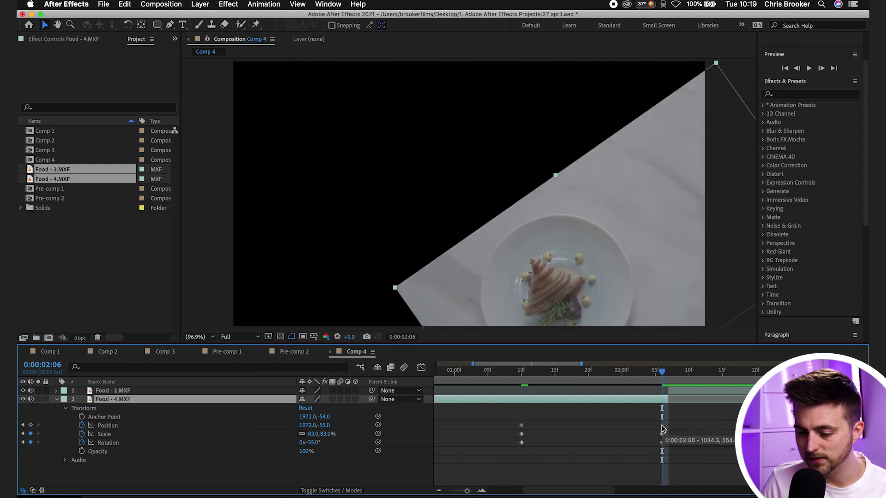
pyautogui.moveTo(311, 425); pyautogui.dragTo(54, 442)
pyautogui.moveTo(294, 424); pyautogui.dragTo(165, 443)
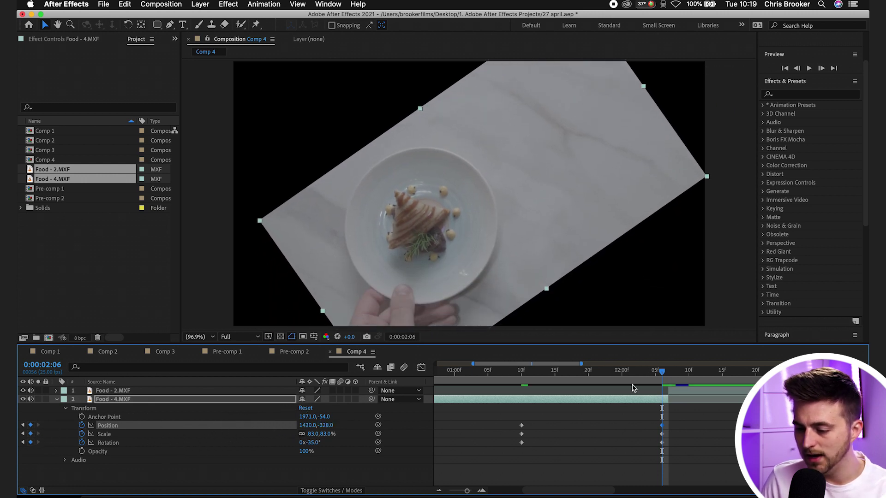
# Step: Preview the spin and shift the three starting keyframes a few frames later
pyautogui.moveTo(637, 371); pyautogui.dragTo(521, 376)
pyautogui.press('space')
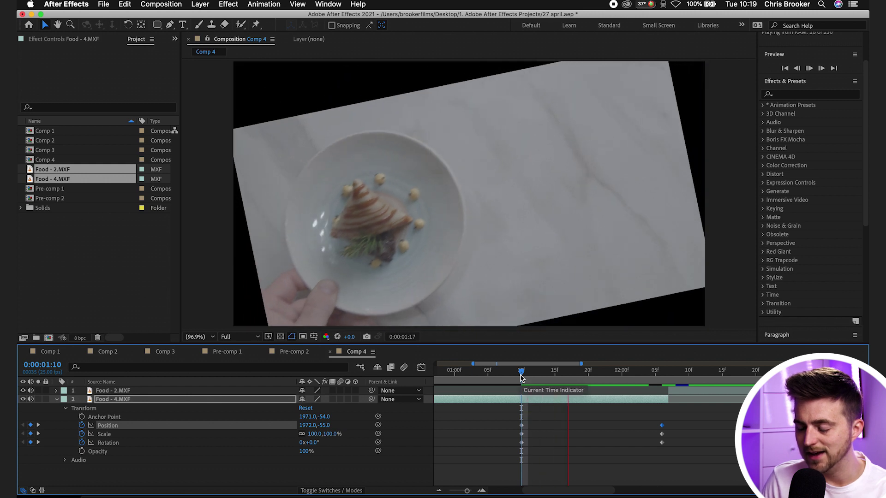
pyautogui.moveTo(516, 378)
pyautogui.mouseDown()
pyautogui.moveTo(656, 371)
pyautogui.moveTo(508, 374)
pyautogui.mouseUp()
pyautogui.press('space')
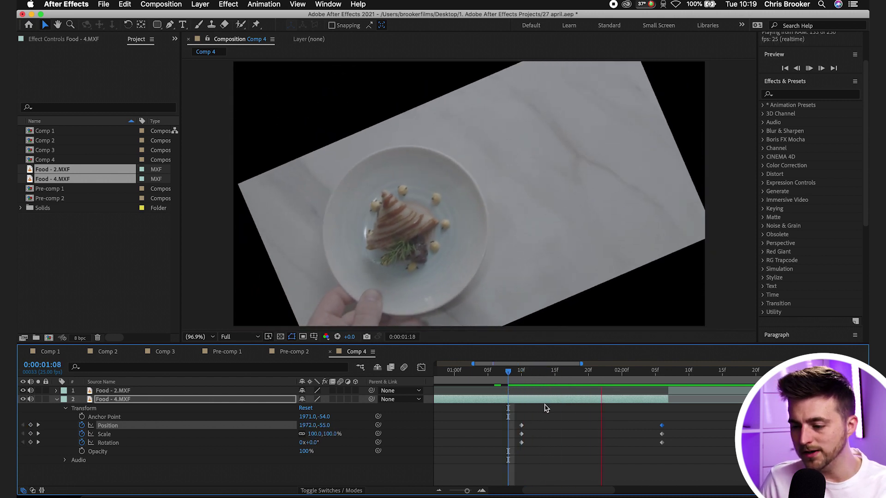
pyautogui.press('space')
pyautogui.moveTo(506, 417); pyautogui.dragTo(562, 446)
pyautogui.click(541, 372)
pyautogui.press('space')
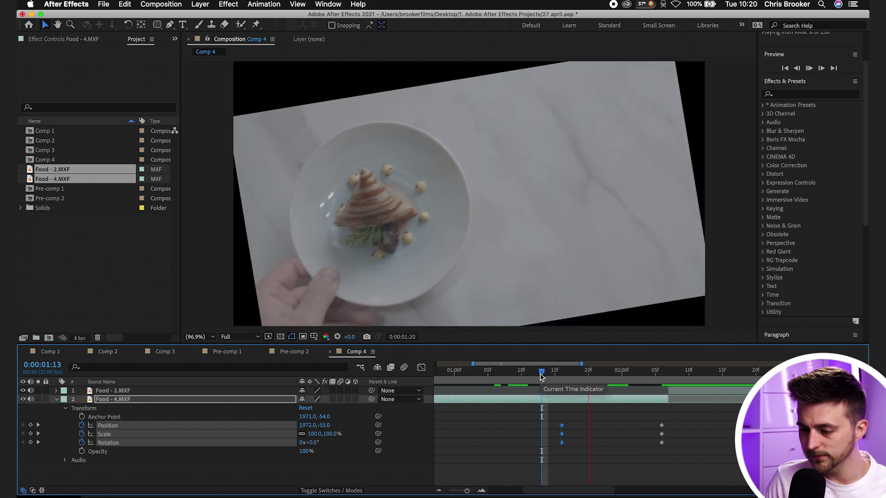
pyautogui.moveTo(541, 372); pyautogui.dragTo(644, 369)
# Step: Apply Easy Ease to all six of the plate clip's spin keyframes
pyautogui.hscroll(3, 524, 435)
pyautogui.moveTo(633, 409); pyautogui.dragTo(475, 463)
pyautogui.rightClick(501, 430)
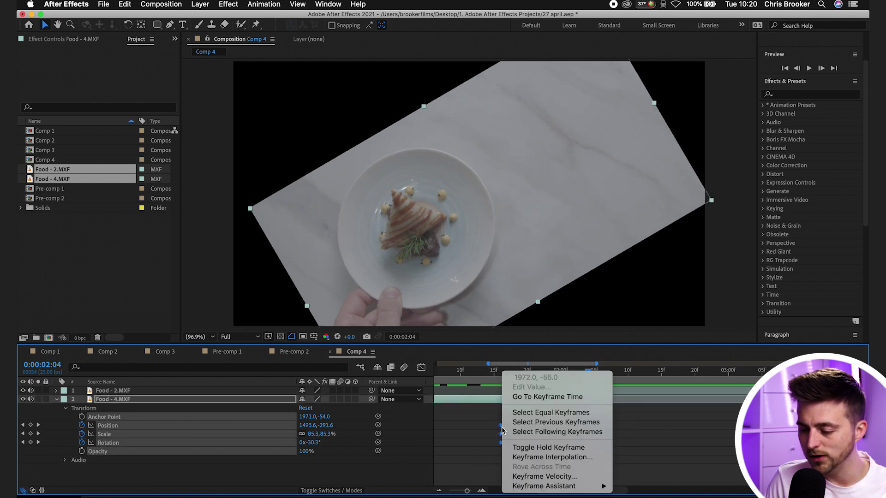
pyautogui.moveTo(573, 485)
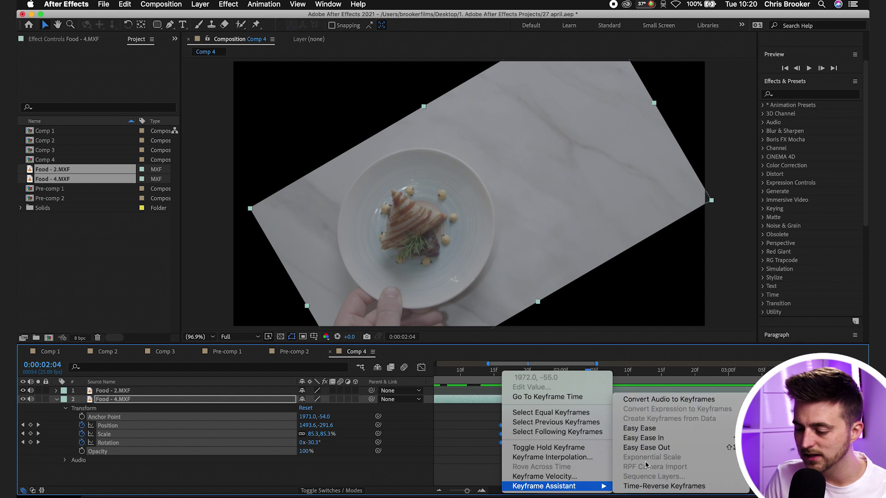
pyautogui.click(628, 429)
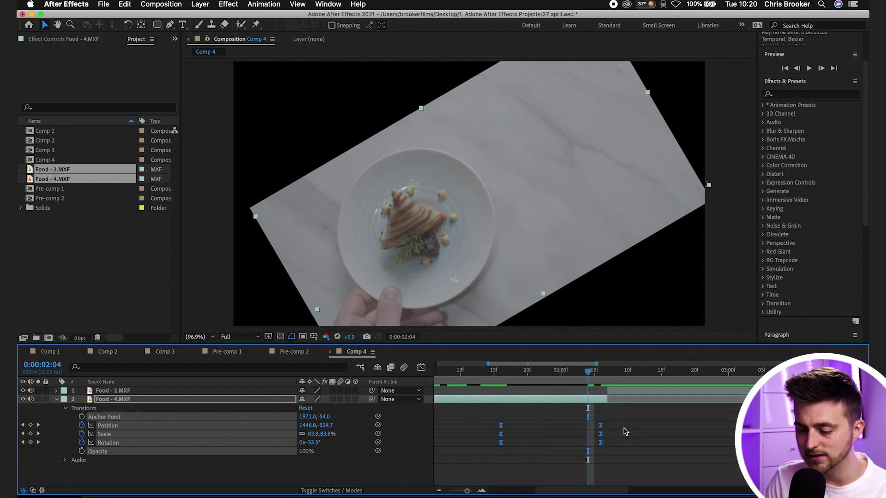
# Step: Preview the eased spin transition from its start up to the cut
pyautogui.moveTo(530, 372); pyautogui.dragTo(474, 373)
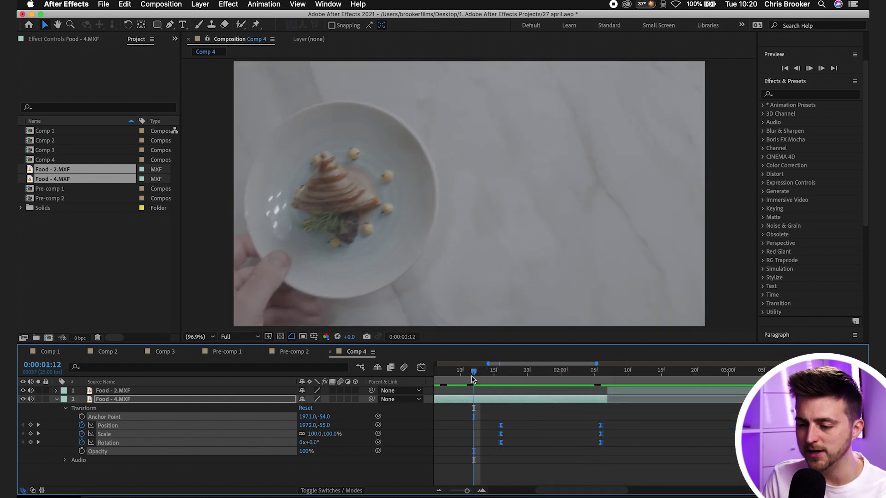
pyautogui.press('space')
pyautogui.press('space')
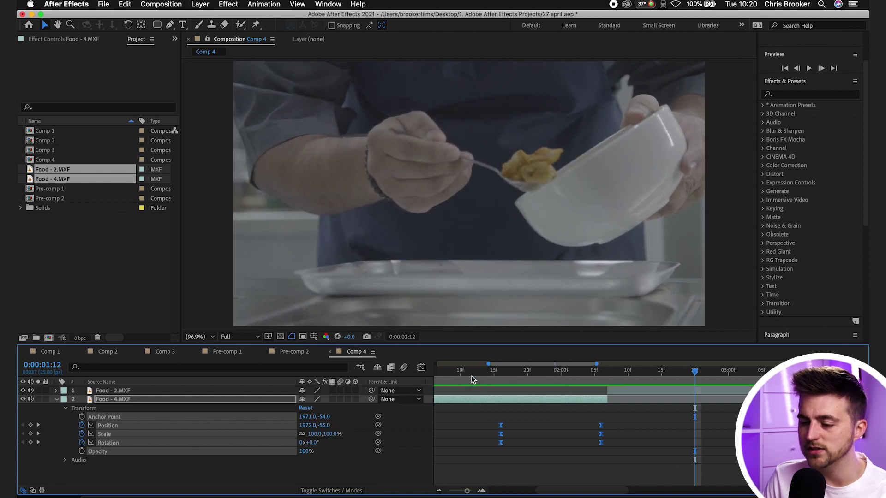
pyautogui.press('space')
pyautogui.press('space')
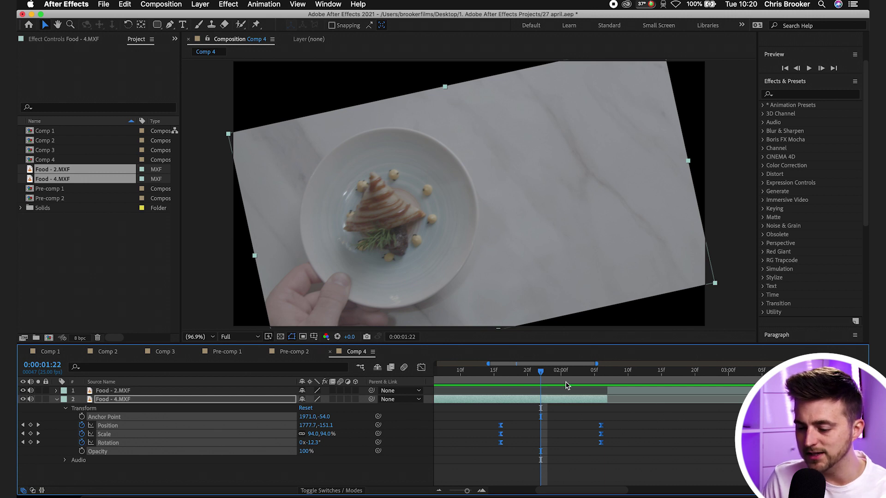
pyautogui.press('space')
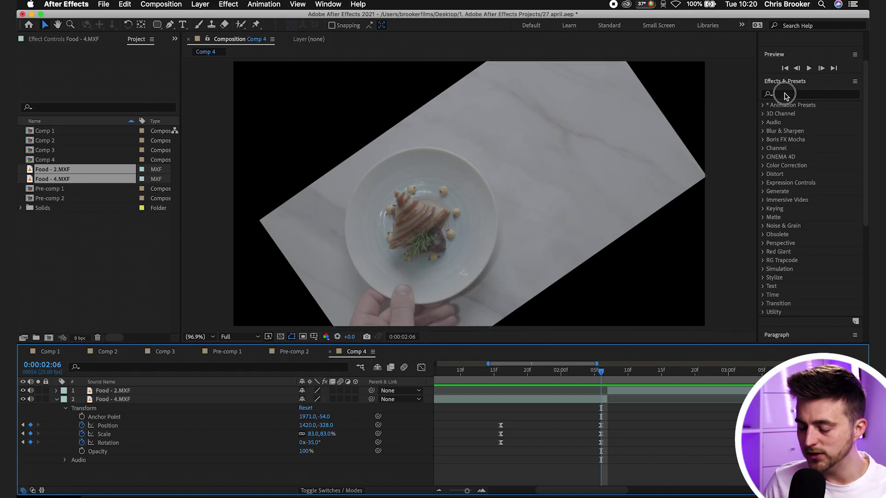
# Step: Apply the Motion Tile effect to the Food - 4.MXF layer
pyautogui.click(786, 95)
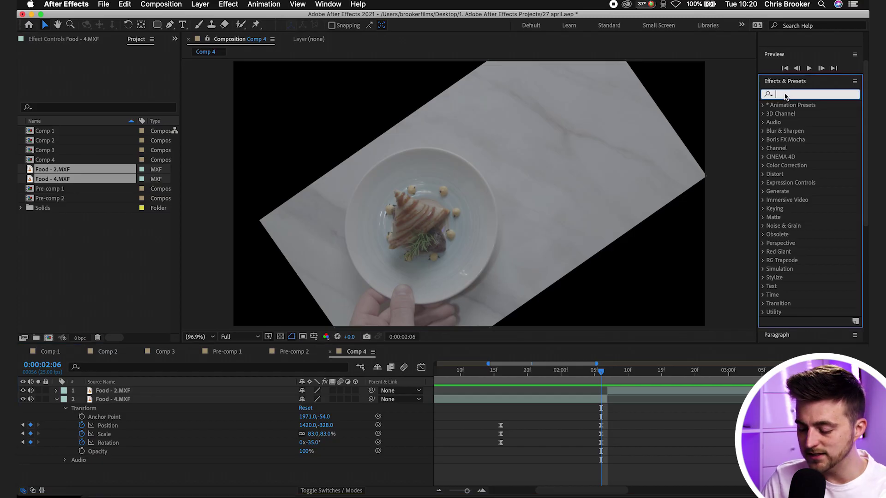
pyautogui.write('motio')
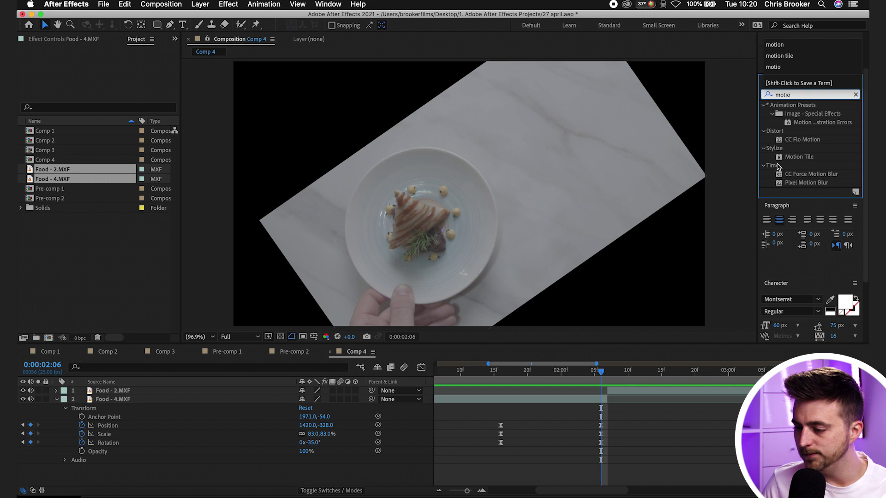
pyautogui.click(800, 157)
pyautogui.moveTo(799, 161); pyautogui.dragTo(496, 399)
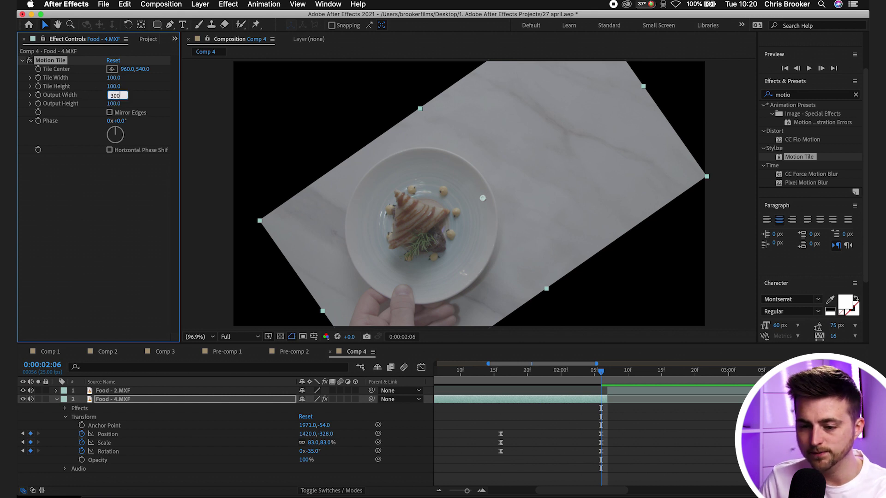
# Step: Set Motion Tile's output width and height to 300 with mirrored edges and preview it
pyautogui.click(111, 105)
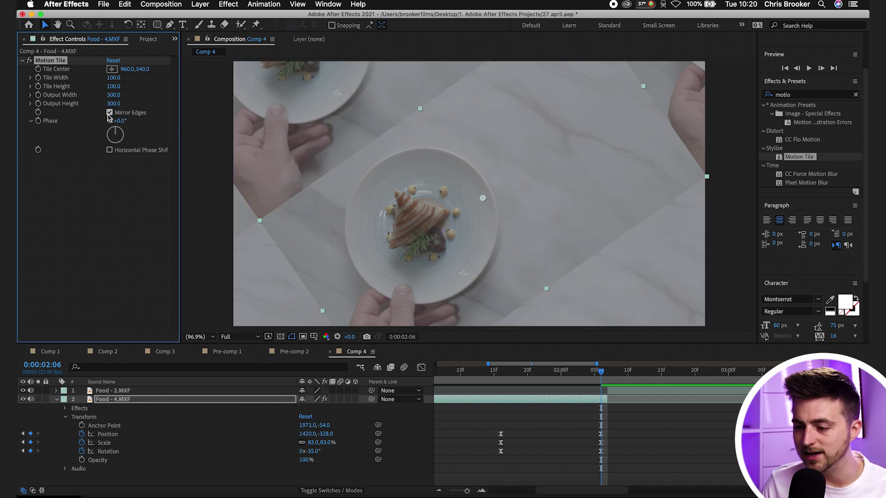
pyautogui.moveTo(598, 372); pyautogui.dragTo(501, 372)
pyautogui.press('space')
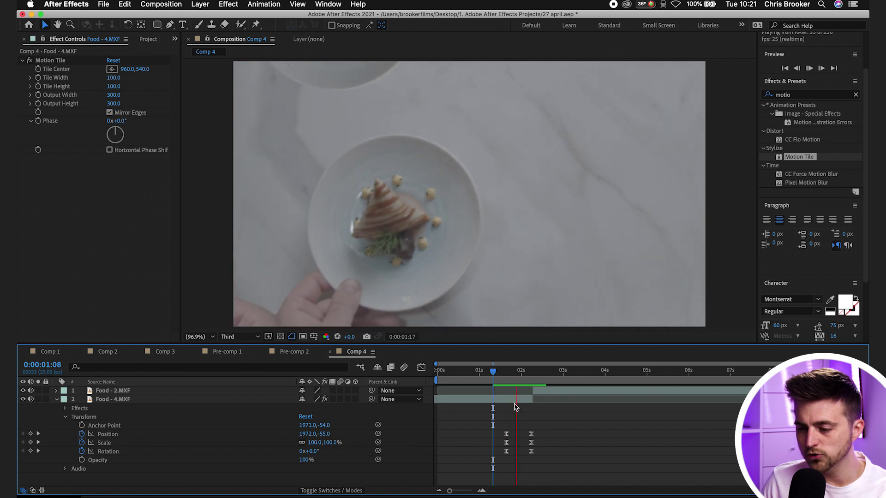
# Step: Change the plate clip's last keyframe to 66% scale and -46° rotation
pyautogui.click(498, 372)
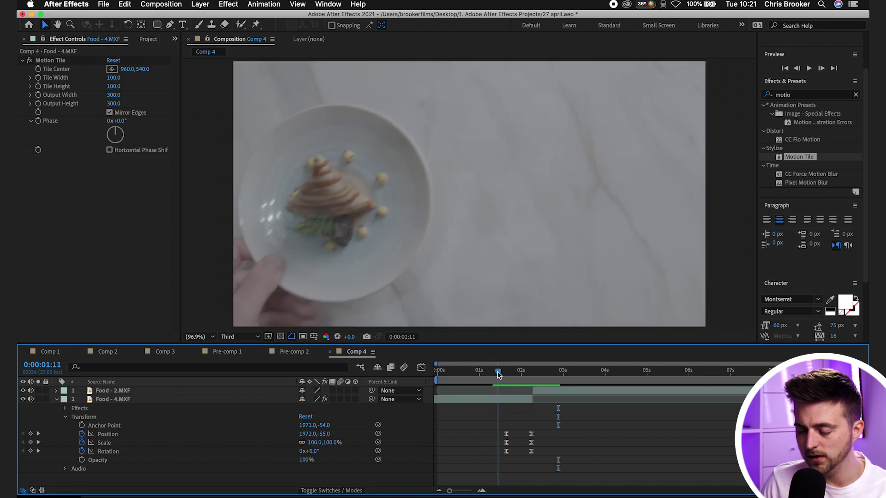
pyautogui.press('space')
pyautogui.click(514, 376)
pyautogui.moveTo(514, 377); pyautogui.dragTo(535, 378)
pyautogui.moveTo(519, 376)
pyautogui.mouseDown()
pyautogui.moveTo(504, 372)
pyautogui.moveTo(534, 379)
pyautogui.moveTo(519, 375)
pyautogui.mouseUp()
pyautogui.scroll(5, 533, 379)
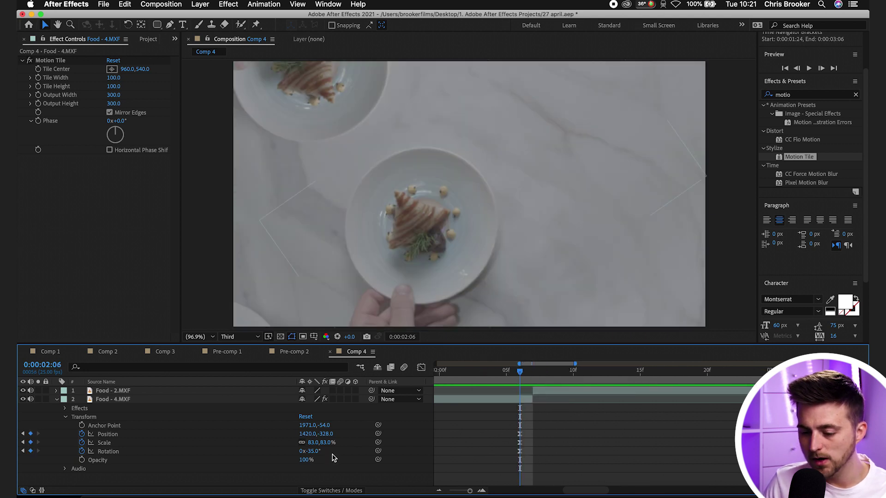
pyautogui.moveTo(313, 444); pyautogui.dragTo(369, 438)
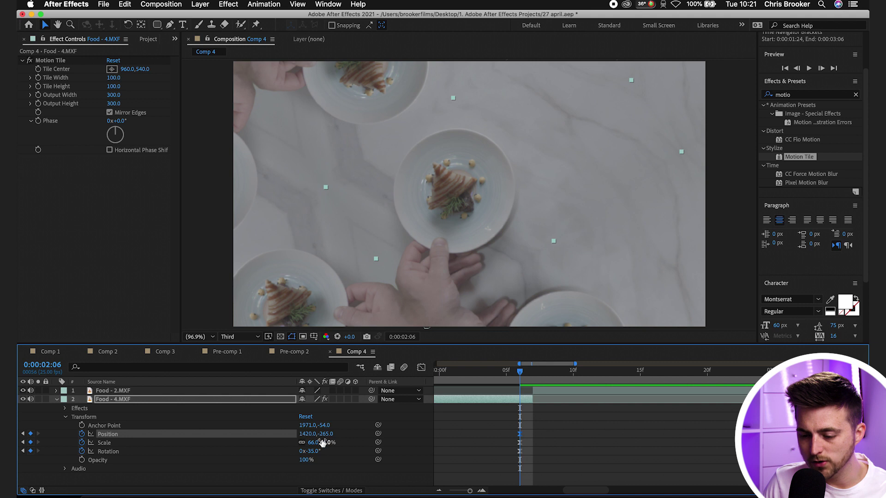
pyautogui.moveTo(311, 451); pyautogui.dragTo(208, 451)
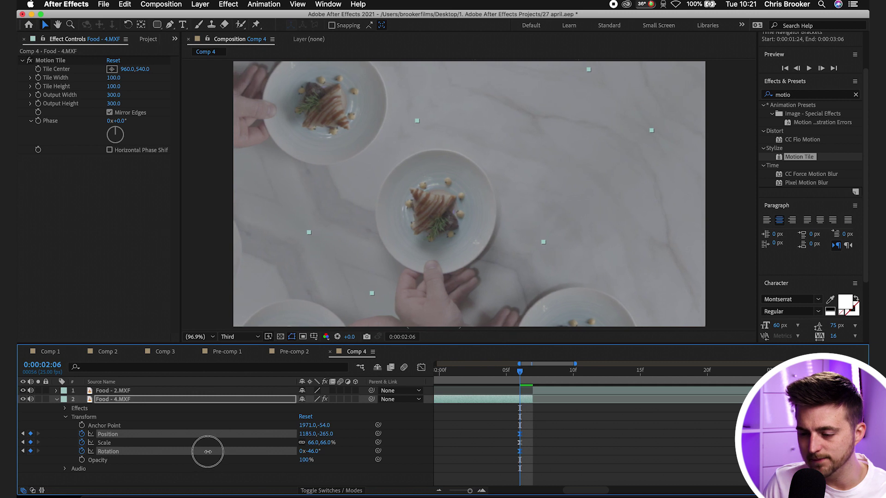
# Step: Preview the stronger spin several times and scrub through the transition
pyautogui.scroll(-5, 508, 383)
pyautogui.click(496, 381)
pyautogui.press('space')
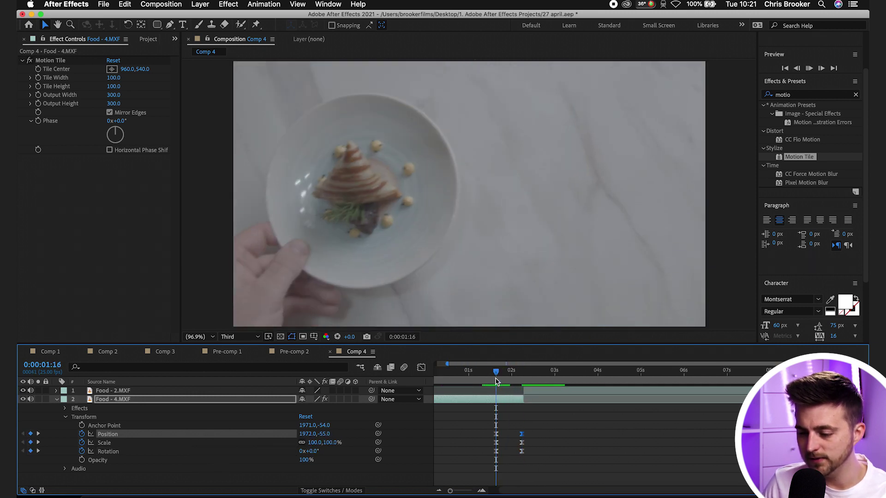
pyautogui.press('space')
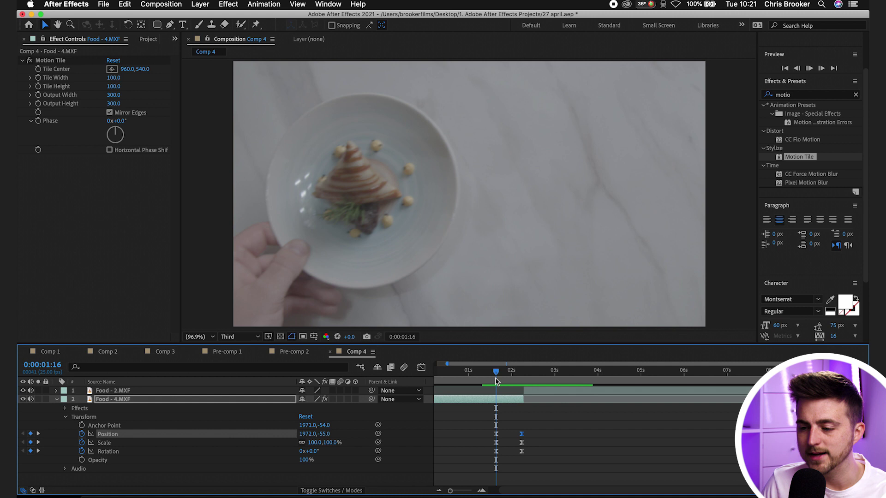
pyautogui.press('space')
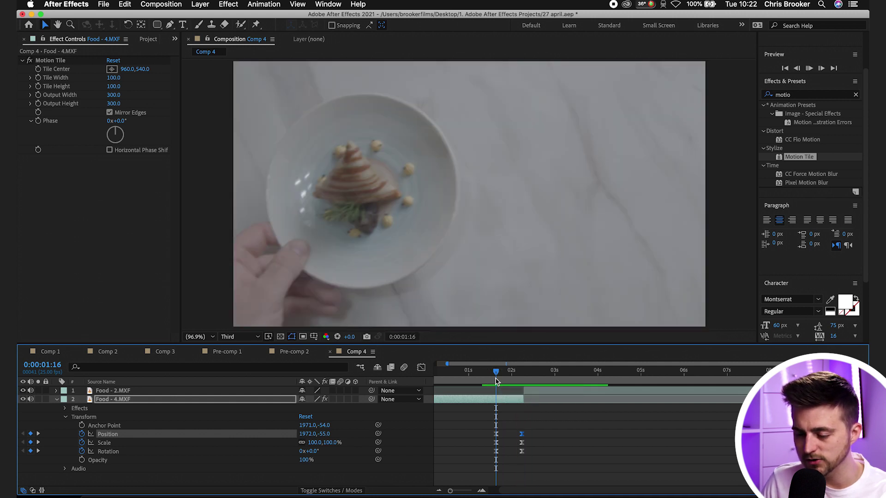
pyautogui.press('space')
pyautogui.moveTo(496, 381); pyautogui.dragTo(565, 376)
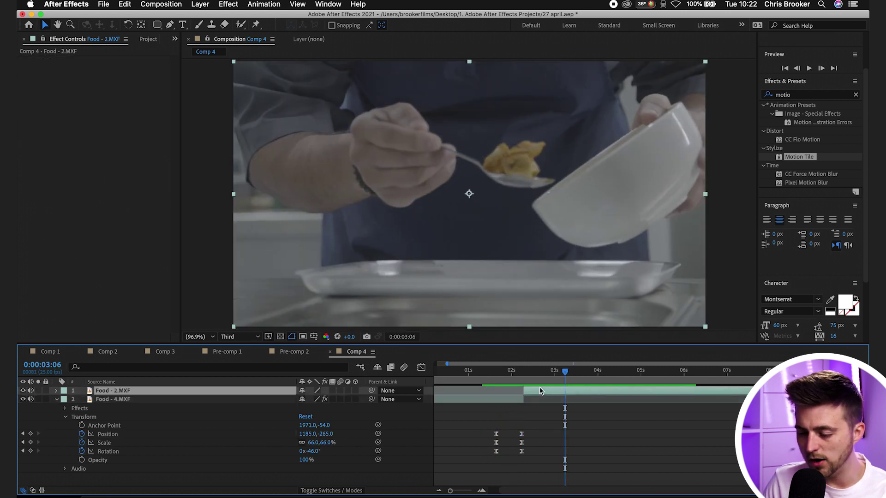
# Step: Set Position, Scale and Rotation keyframes on the Food - 2.MXF layer at 3:06
pyautogui.click(57, 392)
pyautogui.click(67, 399)
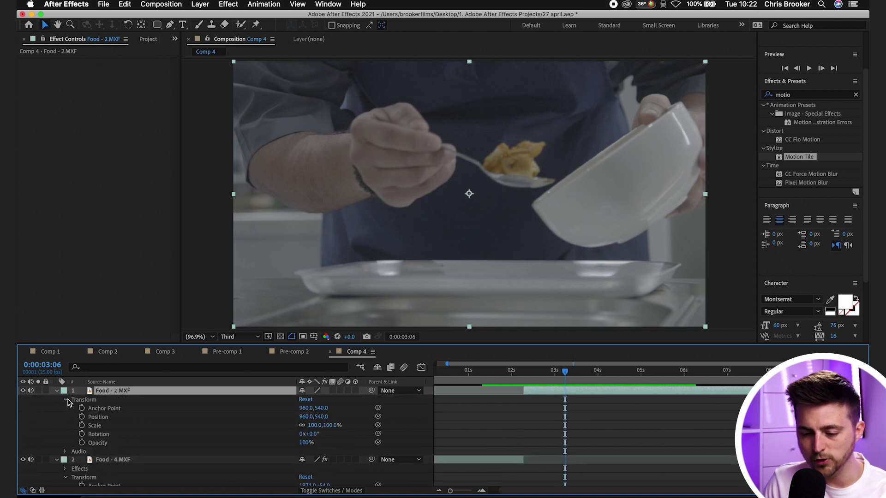
pyautogui.click(81, 417)
pyautogui.click(82, 426)
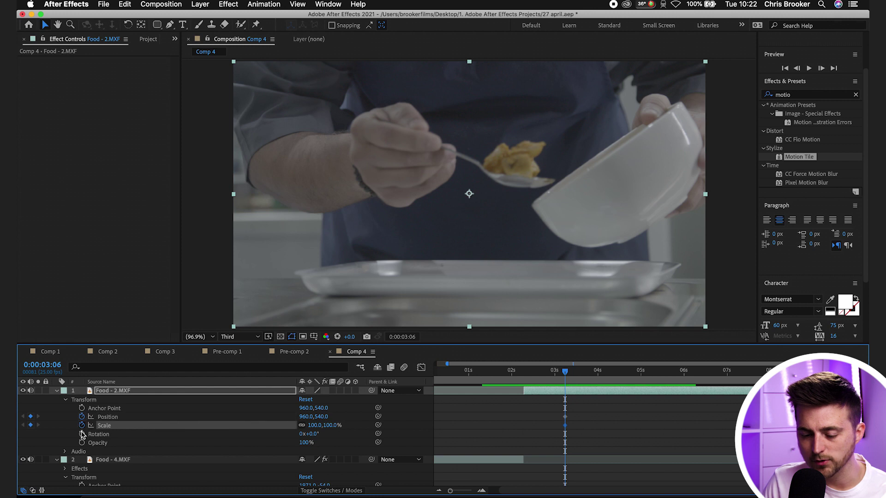
pyautogui.click(81, 434)
# Step: At 2:07, start Food - 2.MXF at 199% scale and 38° rotation
pyautogui.click(524, 377)
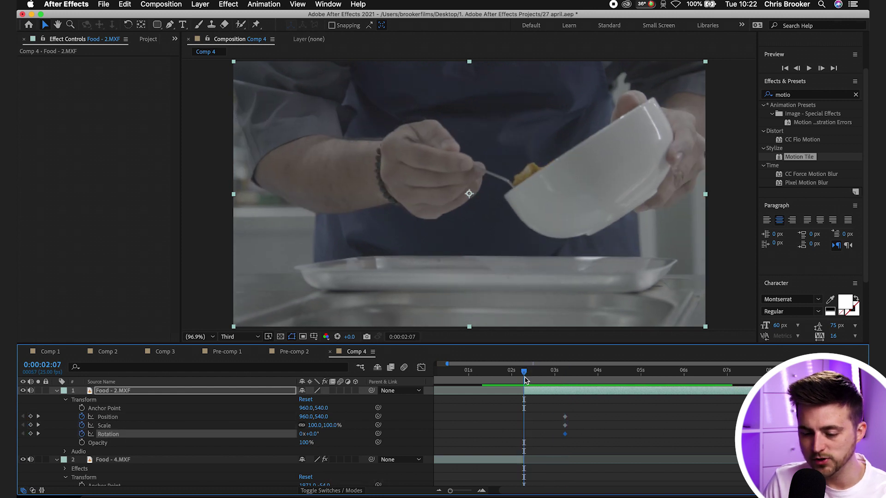
pyautogui.moveTo(317, 429); pyautogui.dragTo(338, 442)
pyautogui.click(493, 374)
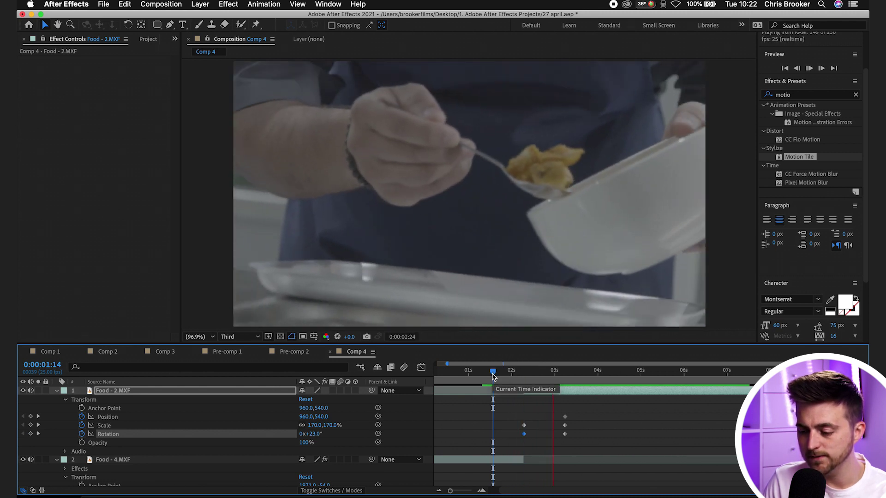
pyautogui.moveTo(493, 376); pyautogui.dragTo(524, 374)
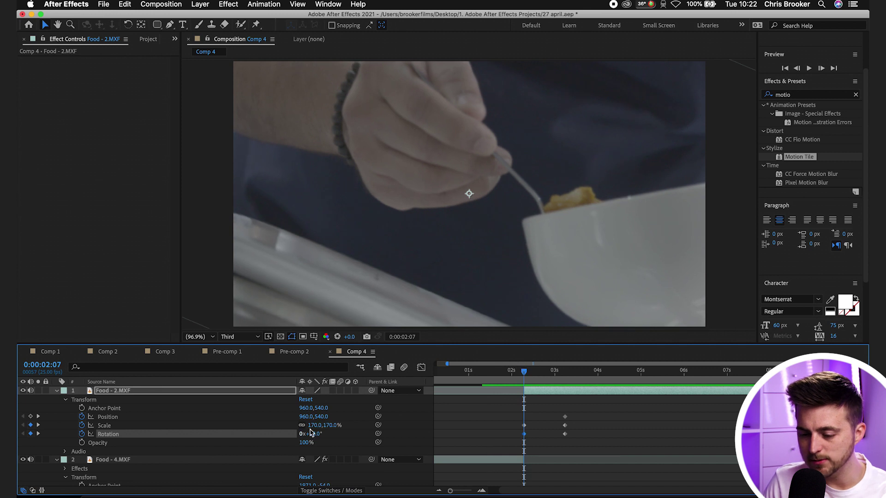
pyautogui.moveTo(314, 425)
pyautogui.mouseDown()
pyautogui.moveTo(326, 423)
pyautogui.moveTo(319, 434)
pyautogui.moveTo(326, 432)
pyautogui.mouseUp()
pyautogui.moveTo(582, 412); pyautogui.dragTo(544, 438)
pyautogui.moveTo(563, 406); pyautogui.dragTo(505, 451)
# Step: Apply Easy Ease to Food - 2.MXF's keyframes and preview the transition
pyautogui.rightClick(543, 423)
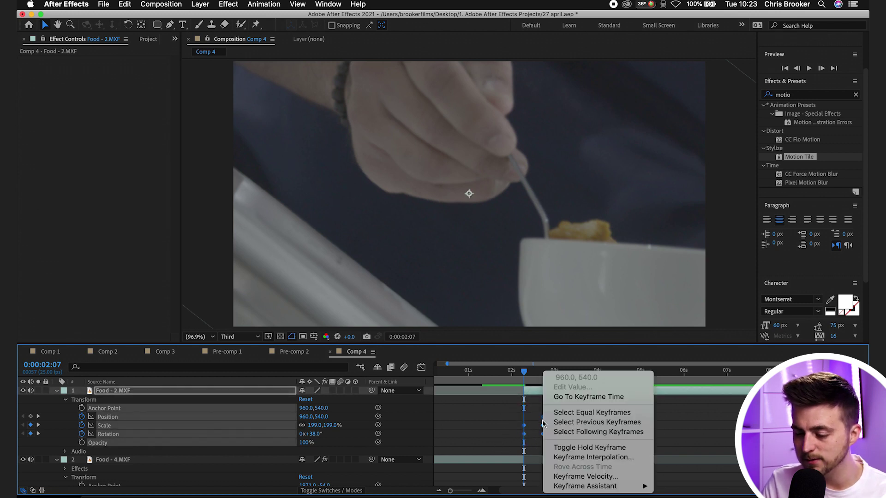
pyautogui.moveTo(622, 487)
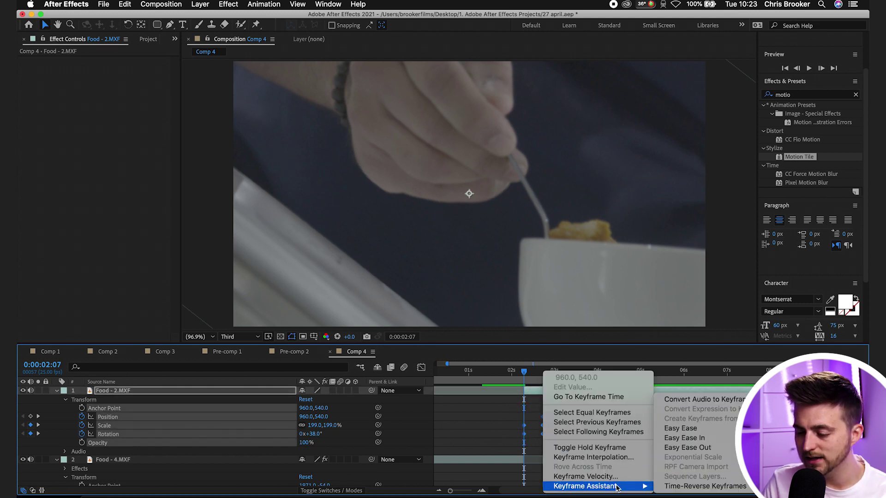
pyautogui.click(677, 430)
pyautogui.click(493, 378)
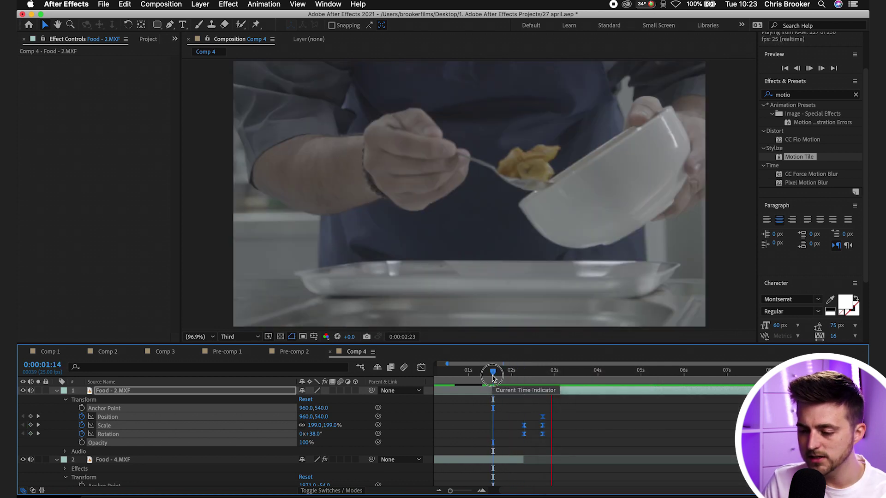
pyautogui.press('space')
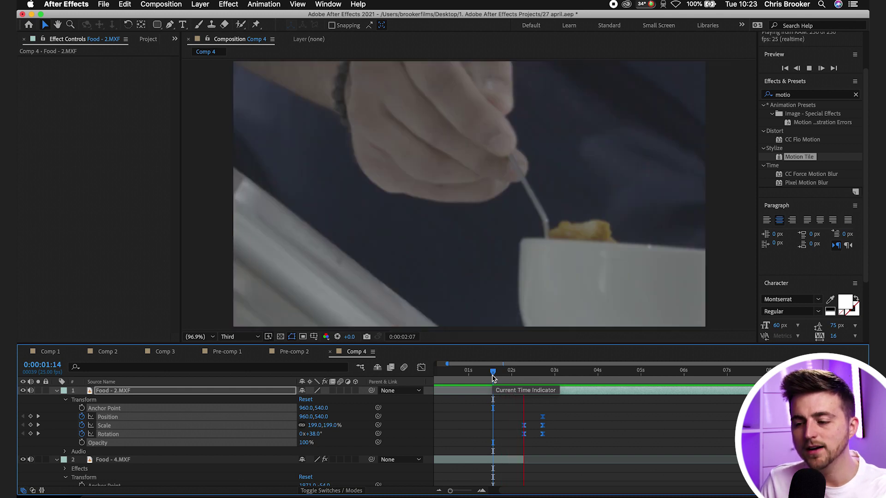
pyautogui.click(518, 415)
# Step: Trim two frames off Food - 4.MXF's end and move Food - 2.MXF four frames earlier
pyautogui.moveTo(511, 371); pyautogui.dragTo(546, 390)
pyautogui.press('=')
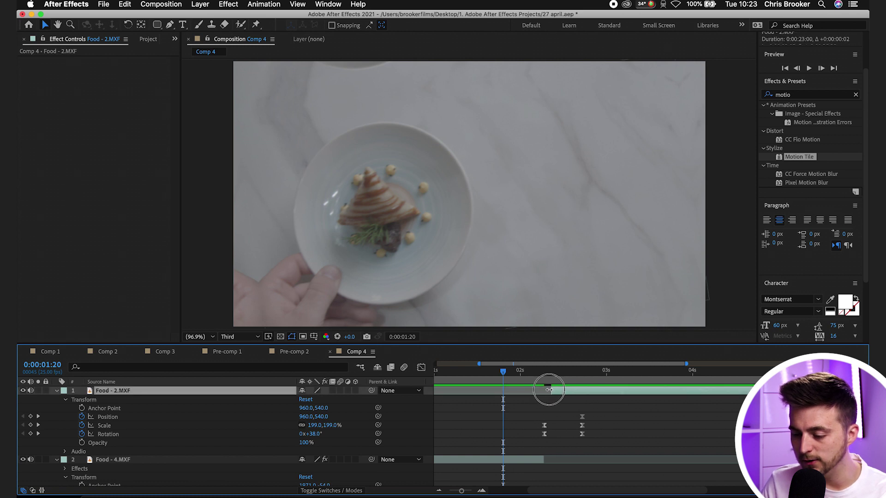
pyautogui.moveTo(544, 460); pyautogui.dragTo(535, 460)
pyautogui.moveTo(575, 390); pyautogui.dragTo(563, 390)
# Step: Preview the adjusted transition and scrub through the cut
pyautogui.press('space')
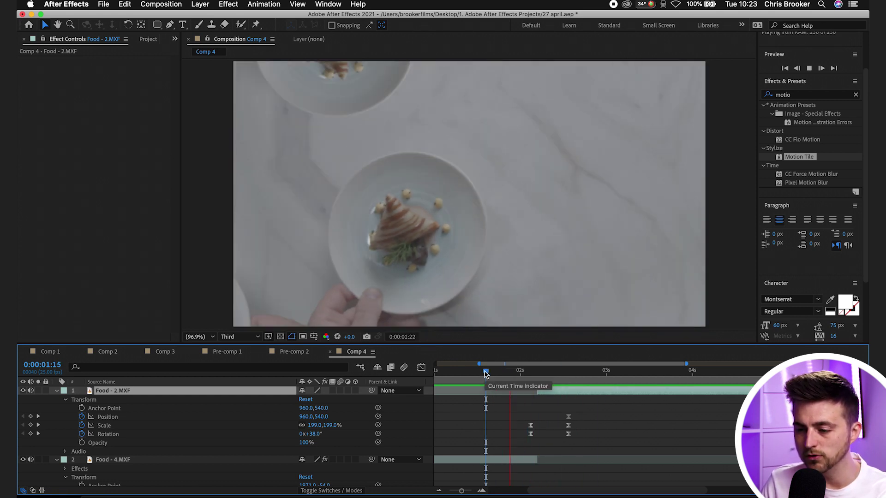
pyautogui.click(486, 371)
pyautogui.moveTo(485, 372); pyautogui.dragTo(503, 384)
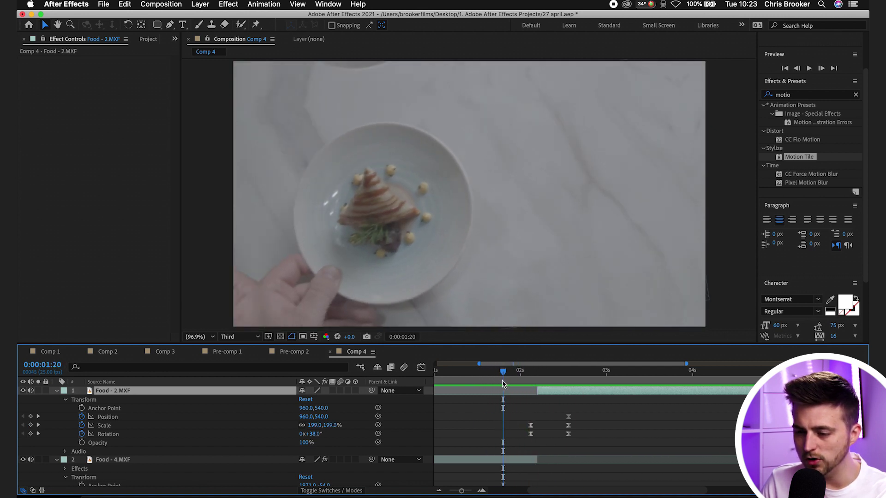
pyautogui.press('space')
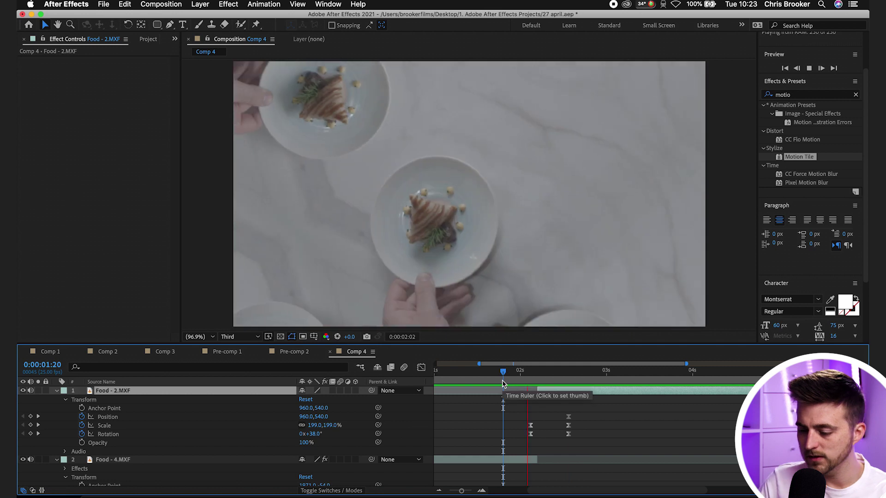
pyautogui.press(';')
pyautogui.click(498, 372)
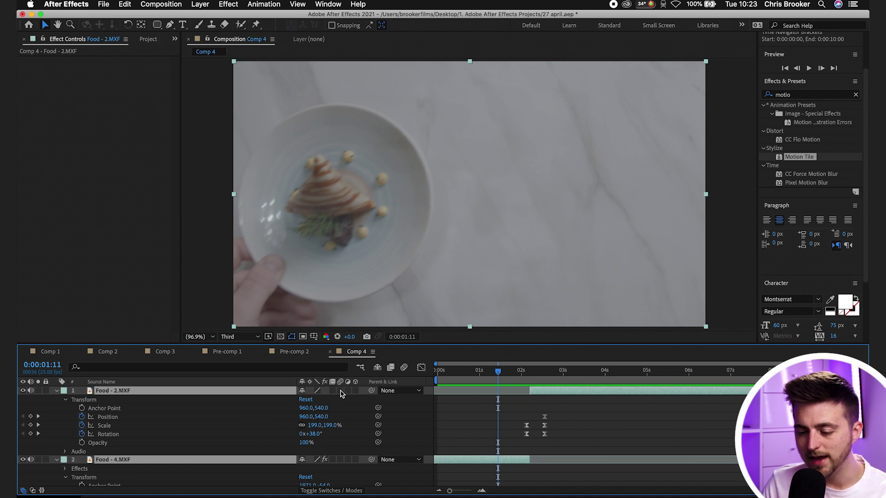
# Step: Turn on motion blur for the Food - 2.MXF layer
pyautogui.click(328, 491)
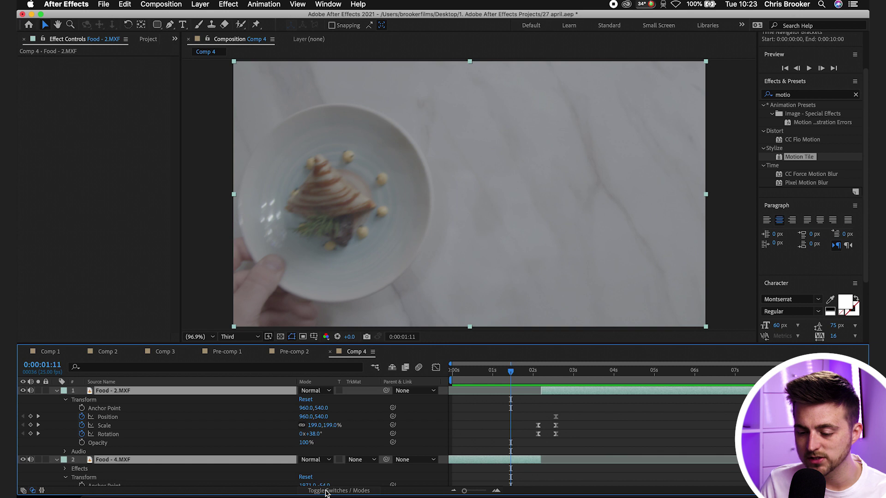
pyautogui.click(326, 491)
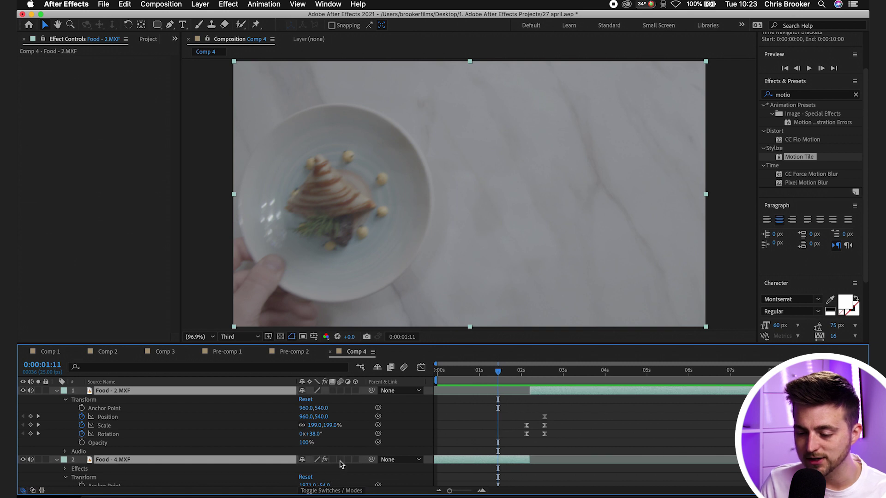
pyautogui.click(339, 391)
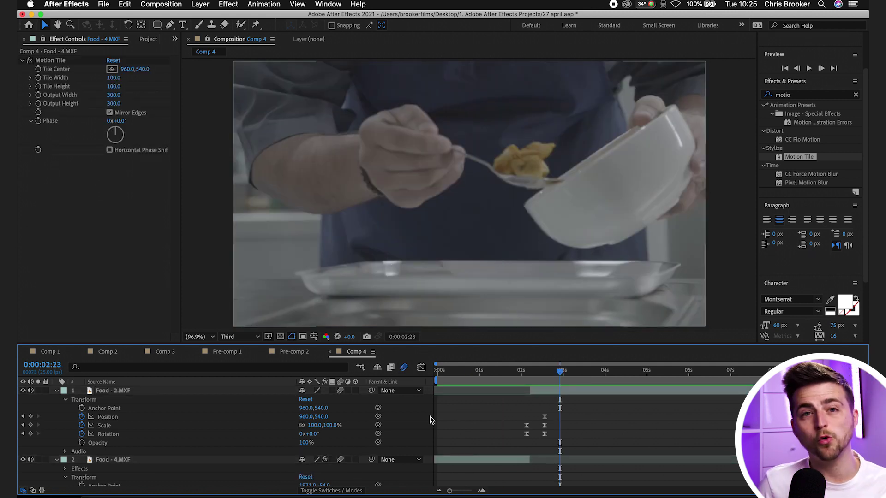
# Step: Pre-compose both food layers into a single composition named Transition
pyautogui.click(57, 391)
pyautogui.click(56, 400)
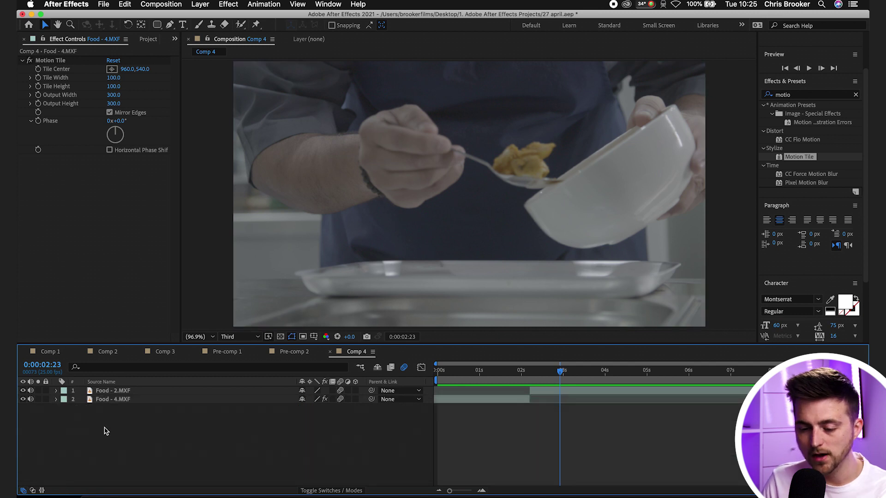
pyautogui.moveTo(161, 444); pyautogui.dragTo(92, 381)
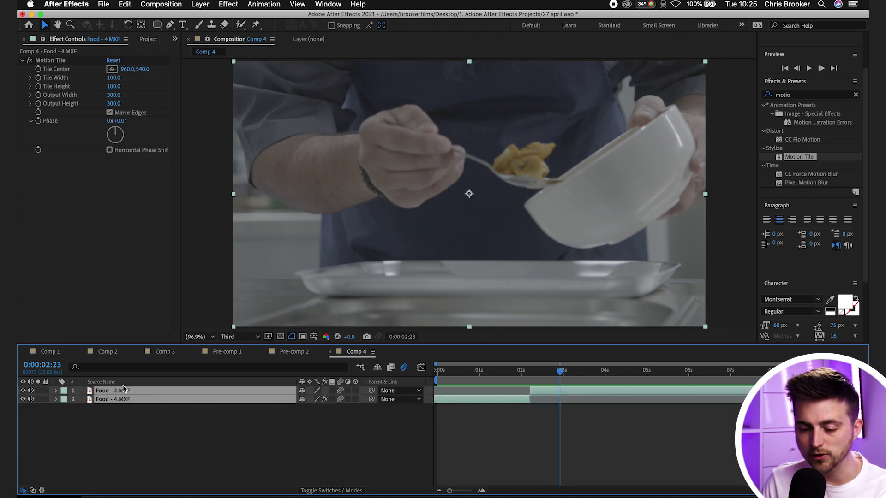
pyautogui.rightClick(114, 395)
pyautogui.click(151, 441)
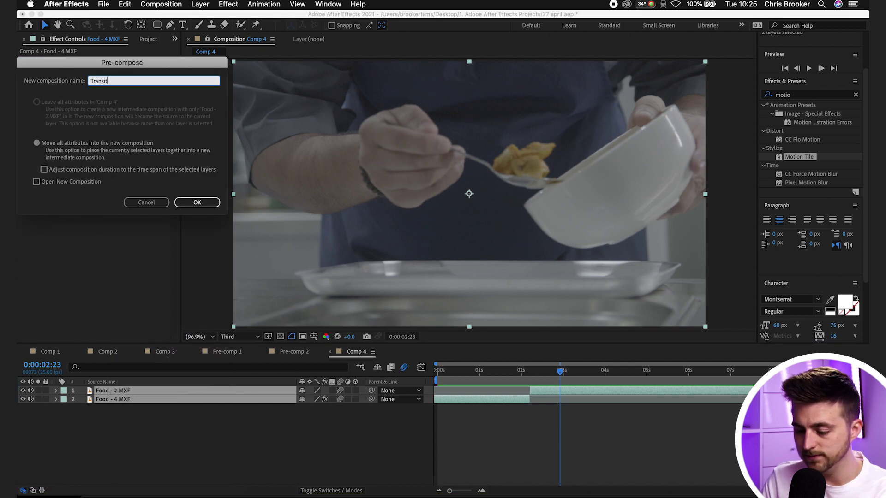
pyautogui.press('Return')
pyautogui.moveTo(560, 372); pyautogui.dragTo(529, 379)
pyautogui.click(804, 96)
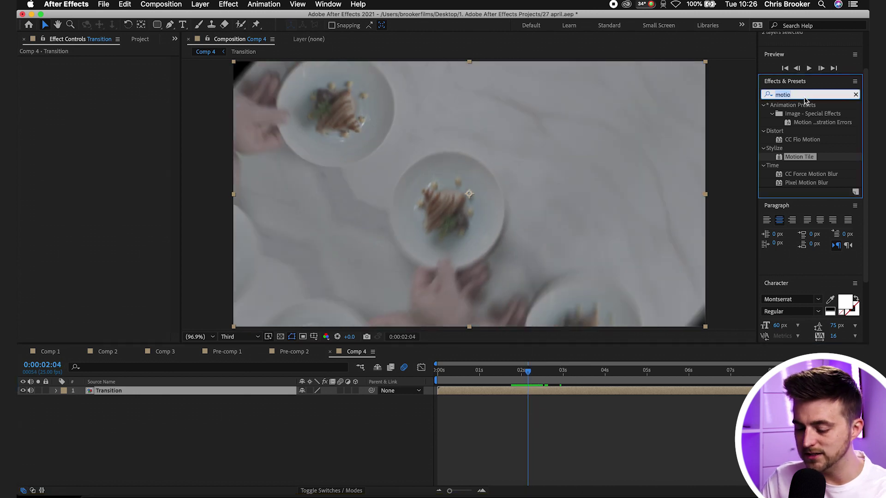
# Step: Find CC Force Motion Blur in Effects & Presets and apply it to the Transition layer
pyautogui.write('force')
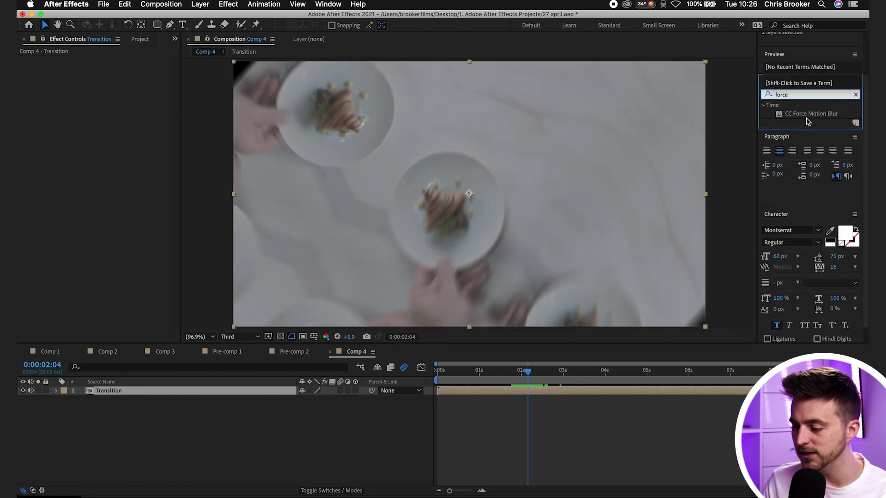
pyautogui.click(807, 115)
pyautogui.moveTo(816, 117); pyautogui.dragTo(496, 391)
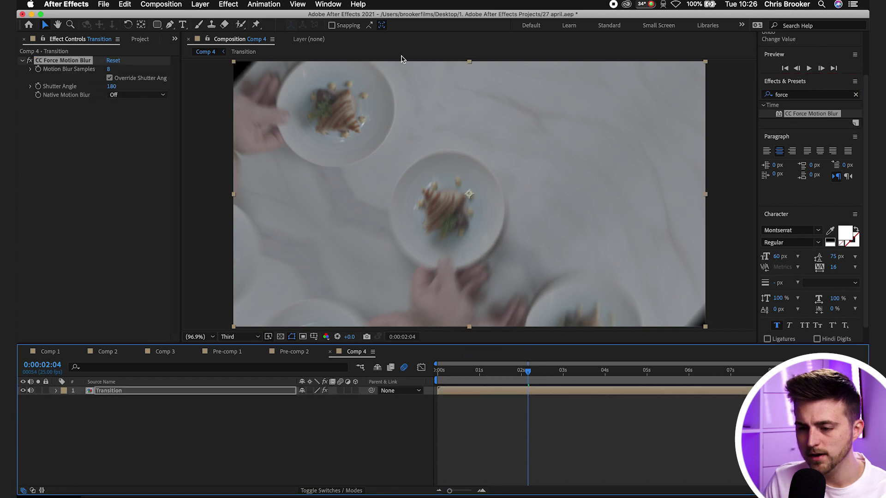
# Step: Set Motion Blur Samples to 180 and override the Shutter Angle to 360
pyautogui.click(89, 75)
pyautogui.moveTo(107, 74); pyautogui.dragTo(190, 69)
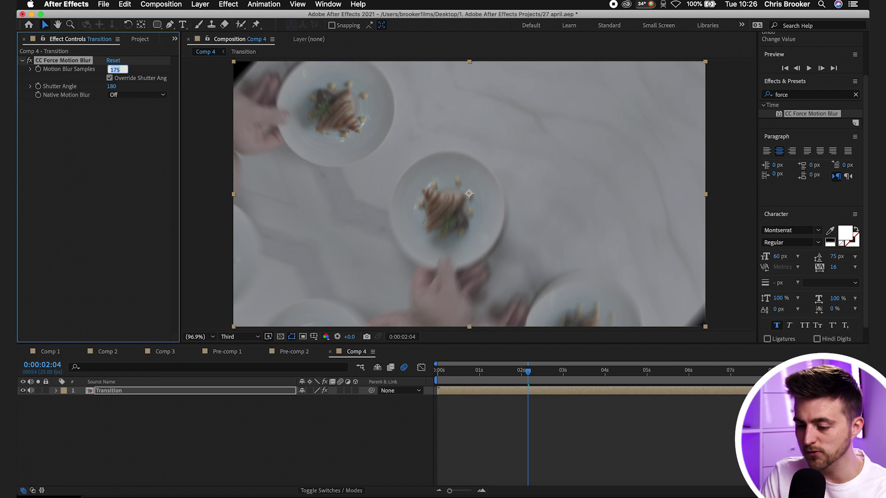
pyautogui.press('Return')
pyautogui.click(111, 87)
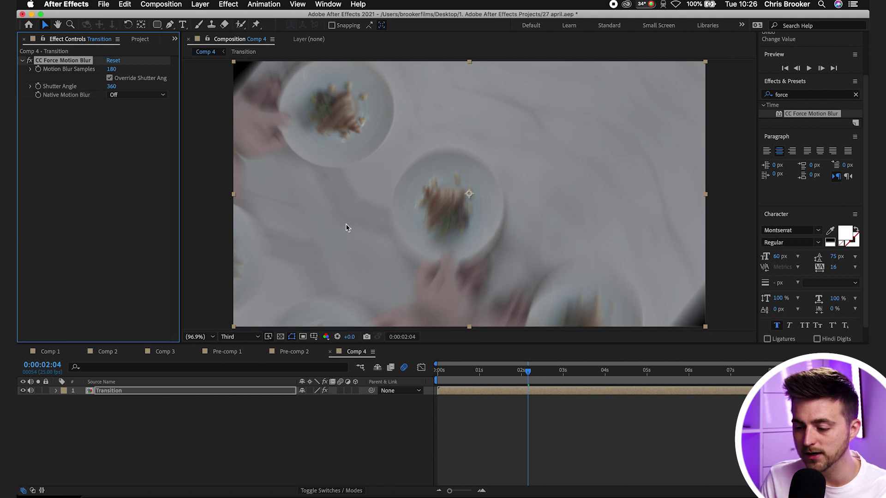
pyautogui.moveTo(522, 372); pyautogui.dragTo(513, 374)
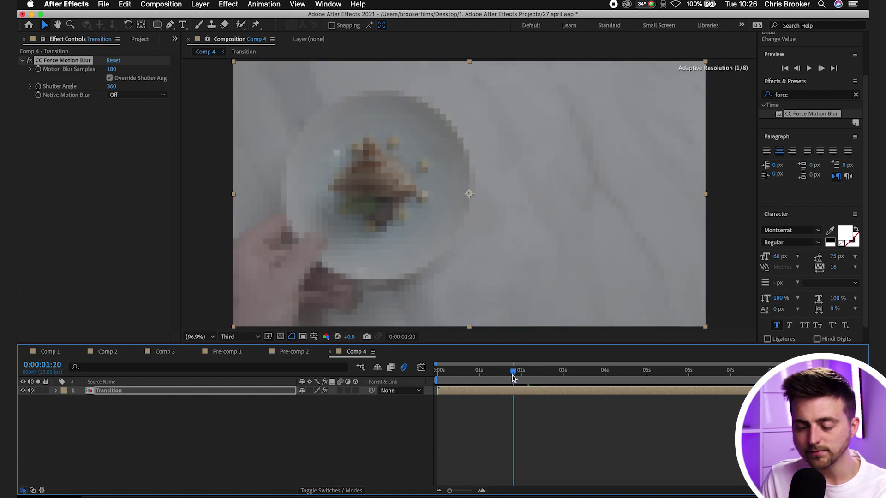
# Step: Split the Transition layer at 1:20 and again at about 2:22 into three pieces
pyautogui.click(518, 390)
pyautogui.press('super+shift+d')
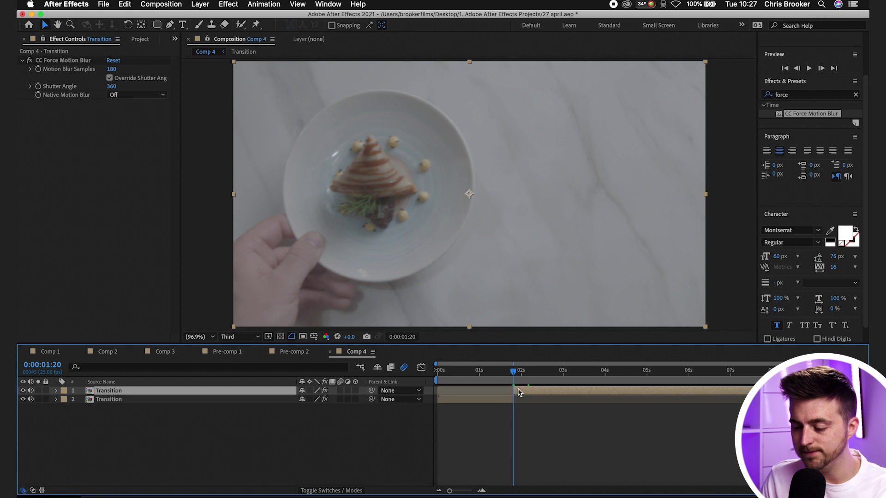
pyautogui.moveTo(525, 380); pyautogui.dragTo(558, 374)
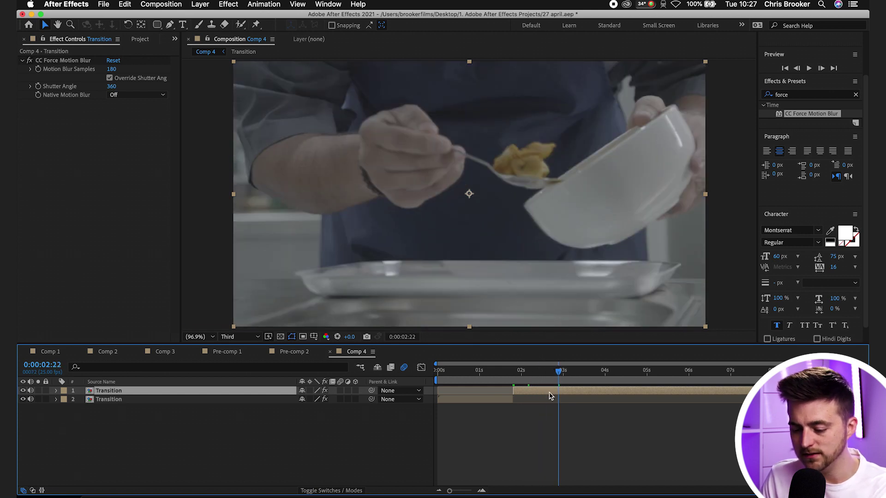
pyautogui.click(565, 425)
pyautogui.click(573, 391)
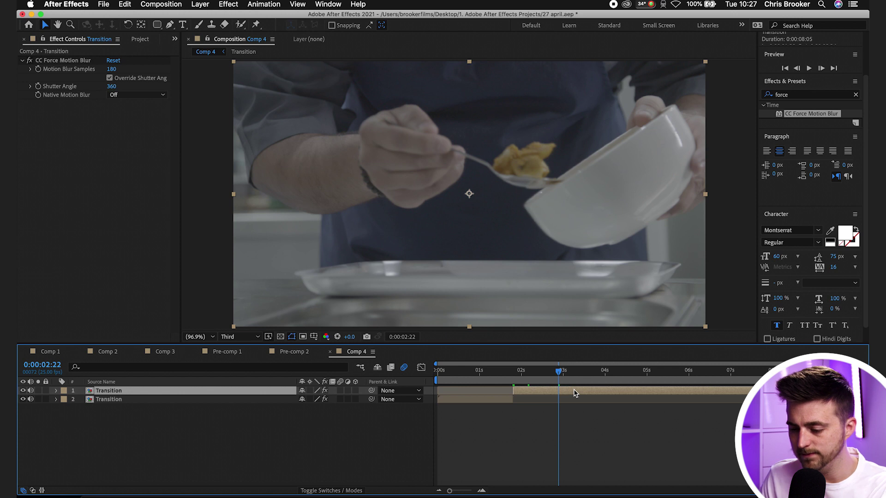
pyautogui.hotkey('ctrl', 'shift', 'd')
# Step: Delete CC Force Motion Blur from the top and bottom Transition layers
pyautogui.click(69, 61)
pyautogui.press('Delete')
pyautogui.click(478, 417)
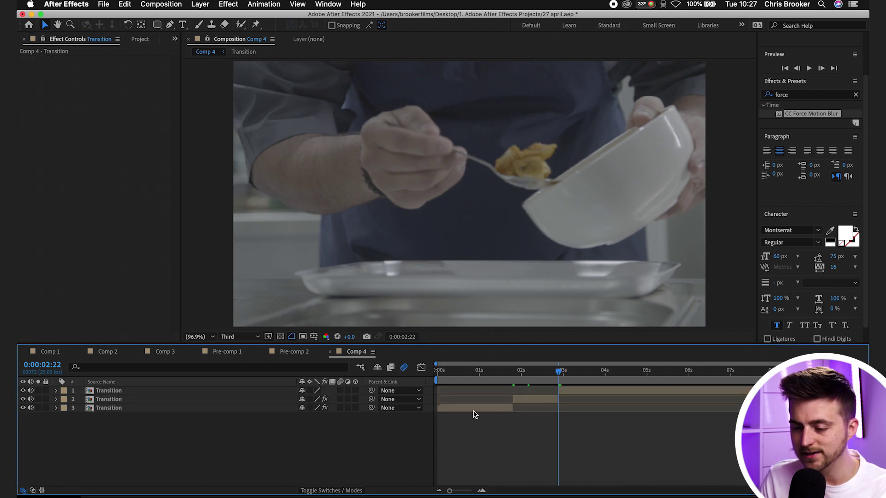
pyautogui.click(474, 412)
pyautogui.click(63, 58)
pyautogui.press('Delete')
# Step: Preview the transition from the start and again from 1:13
pyautogui.press('space')
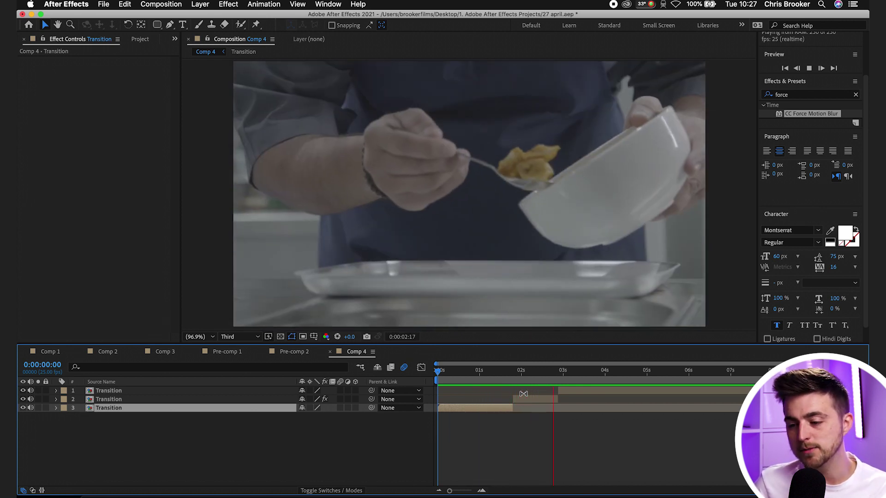
pyautogui.click(502, 379)
pyautogui.press('space')
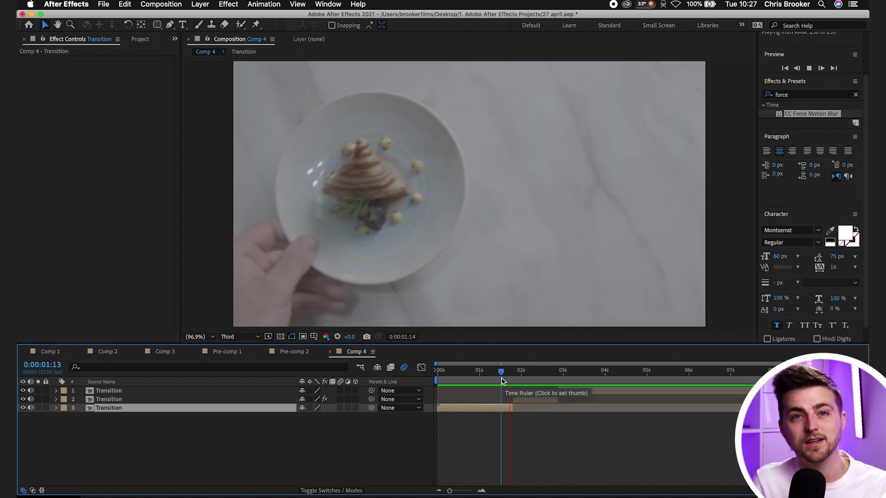
pyautogui.press('space')
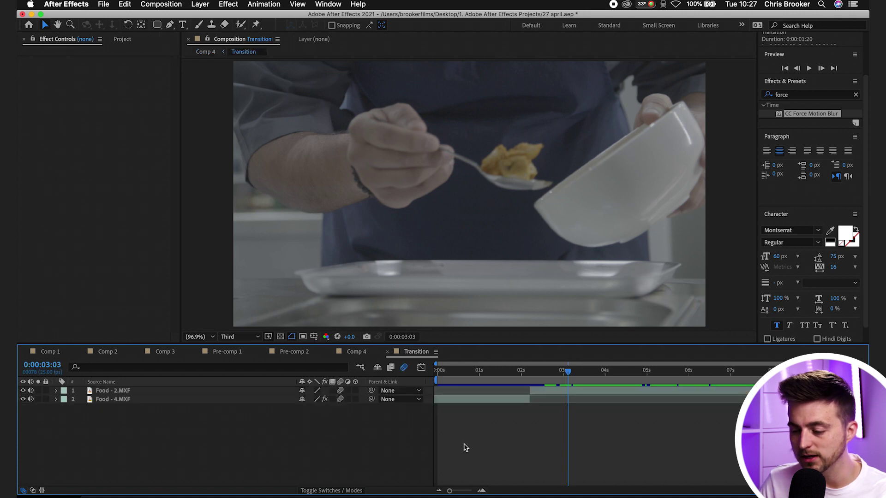
# Step: Reveal Food - 2's Scale and add a 100% Scale keyframe at 2:23
pyautogui.click(546, 393)
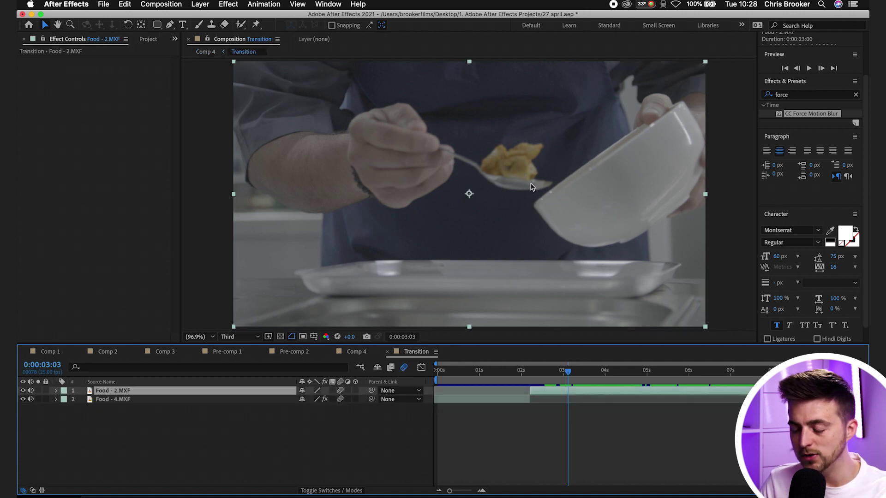
pyautogui.press('u')
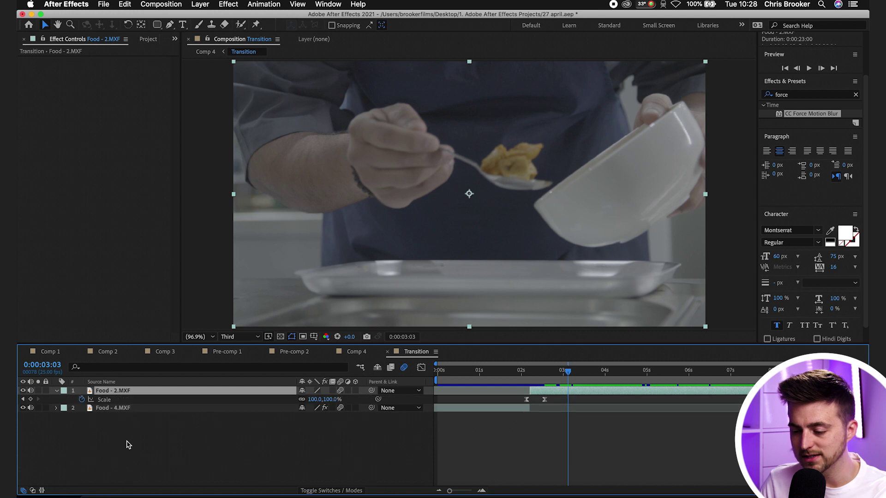
pyautogui.moveTo(553, 374)
pyautogui.mouseDown()
pyautogui.moveTo(497, 373)
pyautogui.moveTo(552, 371)
pyautogui.mouseUp()
pyautogui.press('=')
pyautogui.press('=')
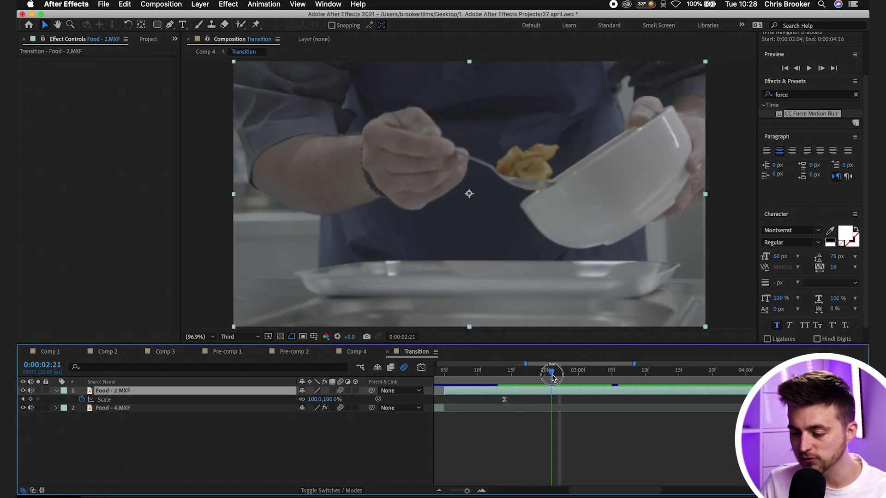
pyautogui.hscroll(-5, 505, 434)
pyautogui.click(650, 371)
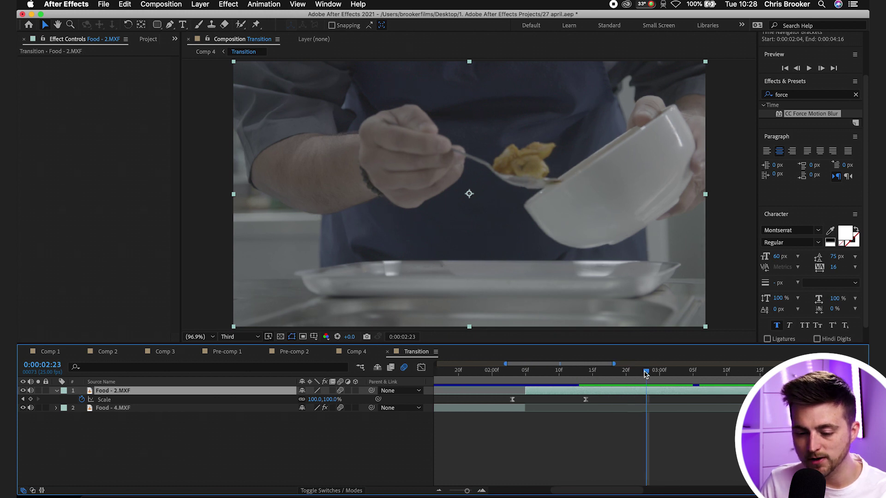
pyautogui.click(30, 399)
# Step: At 2:14 set Food - 2's Scale to 80%, then search effects for 'motion'
pyautogui.moveTo(609, 369); pyautogui.dragTo(588, 373)
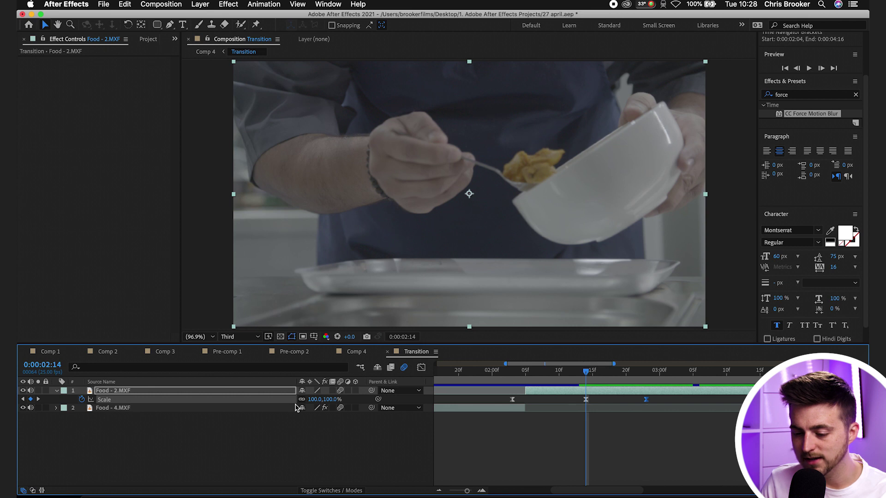
pyautogui.moveTo(312, 403); pyautogui.dragTo(302, 399)
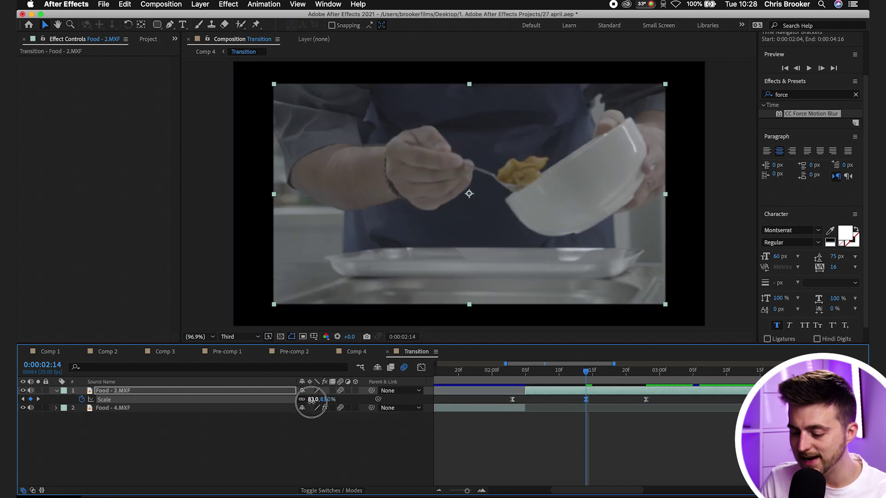
pyautogui.click(314, 399)
pyautogui.press('Return')
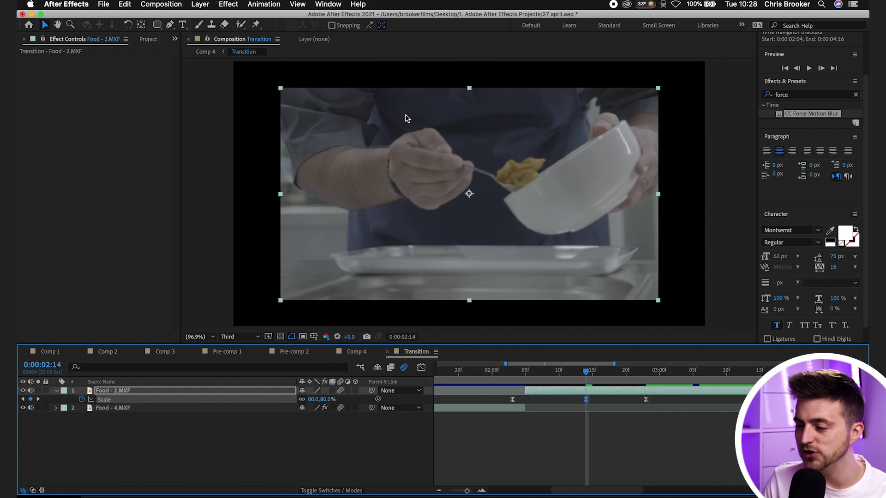
pyautogui.doubleClick(798, 95)
pyautogui.write('motion')
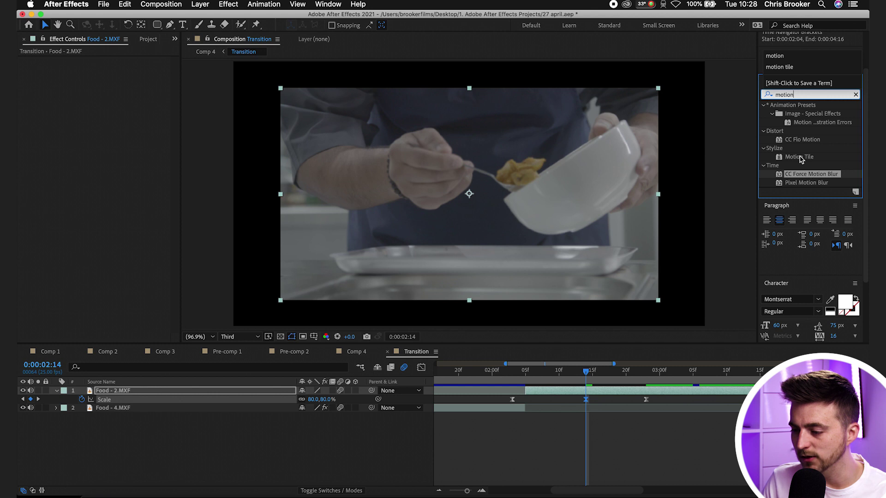
# Step: Apply Motion Tile to Food - 2 with 300 output width and height, Mirror Edges on, then return to Comp 4
pyautogui.click(799, 157)
pyautogui.moveTo(799, 157); pyautogui.dragTo(584, 391)
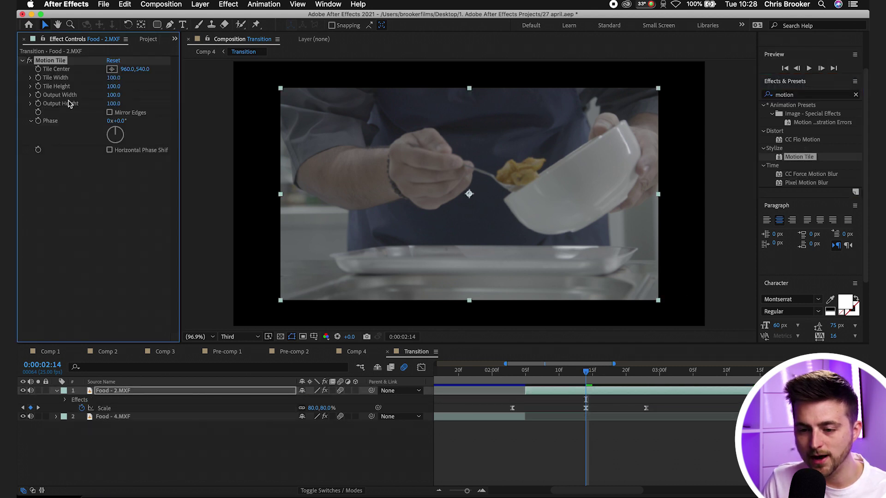
pyautogui.write('300')
pyautogui.press('Tab')
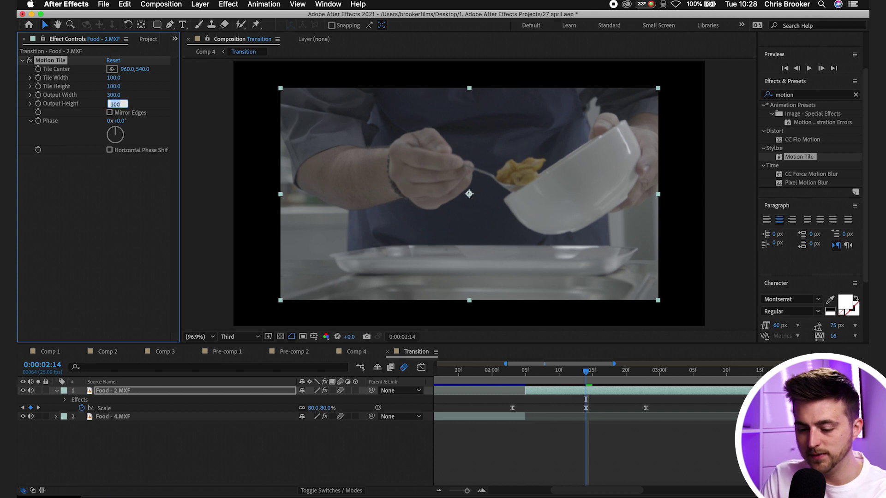
pyautogui.click(109, 113)
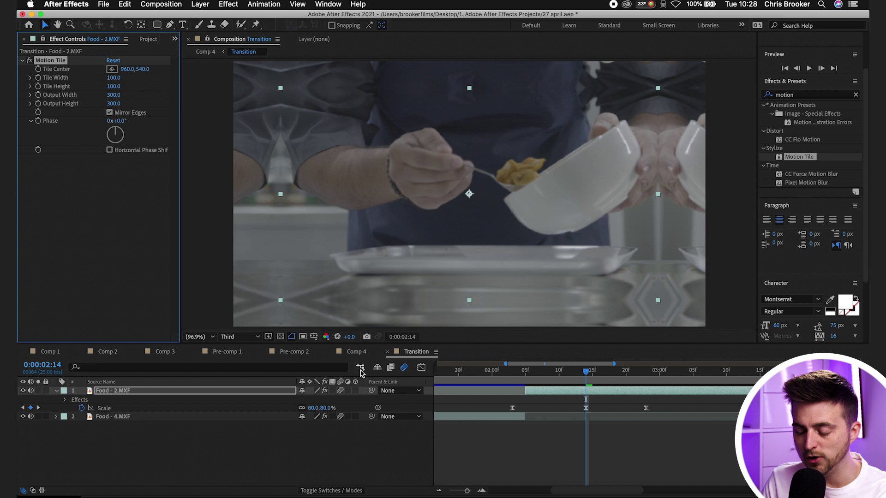
pyautogui.click(357, 351)
# Step: Preview the motion-blurred spin transition in Comp 4 and scrub back to the mid-spin frame
pyautogui.press('space')
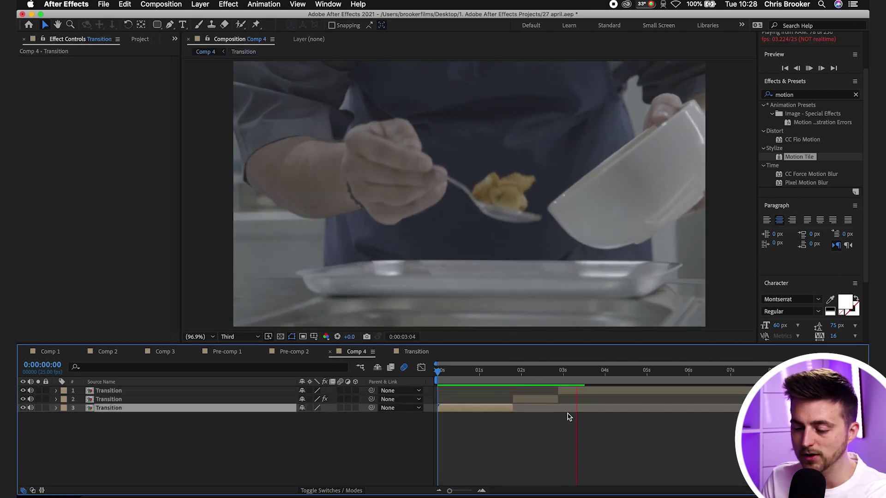
pyautogui.press('space')
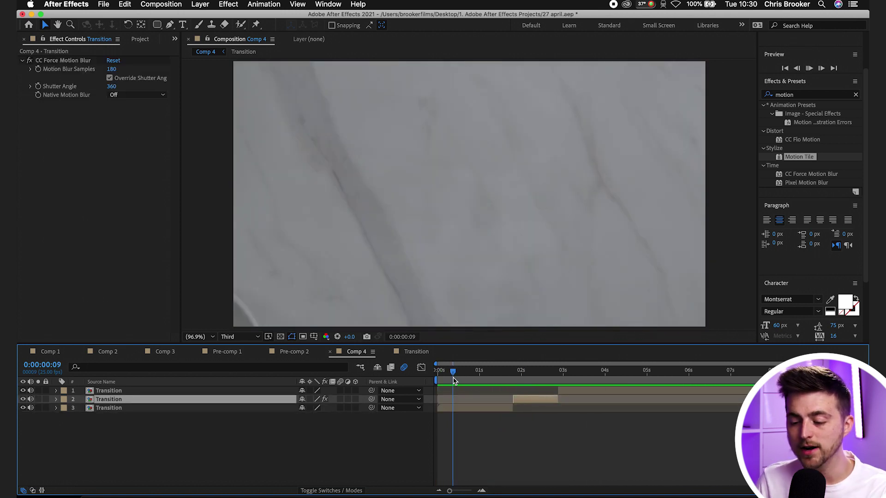
pyautogui.press('space')
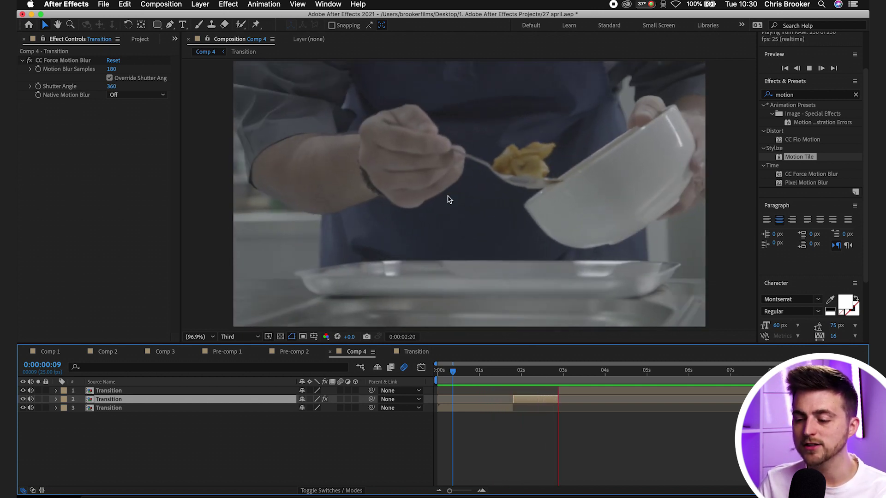
pyautogui.press('space')
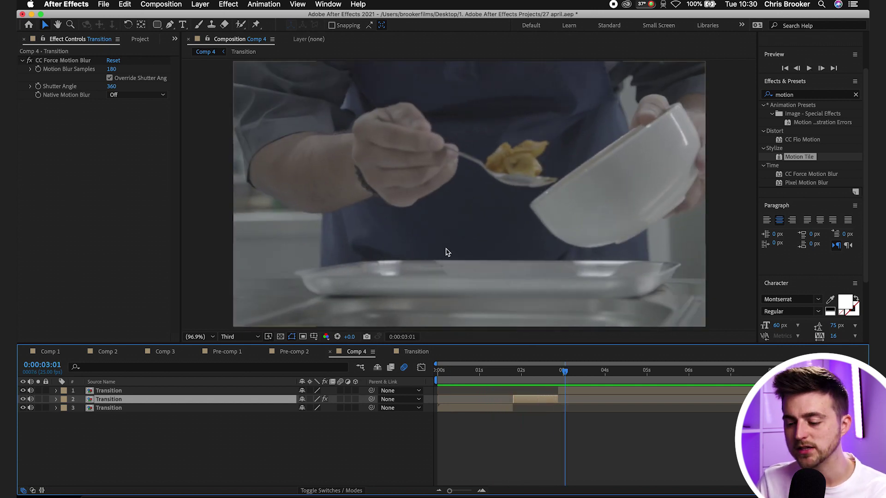
pyautogui.moveTo(563, 370); pyautogui.dragTo(531, 376)
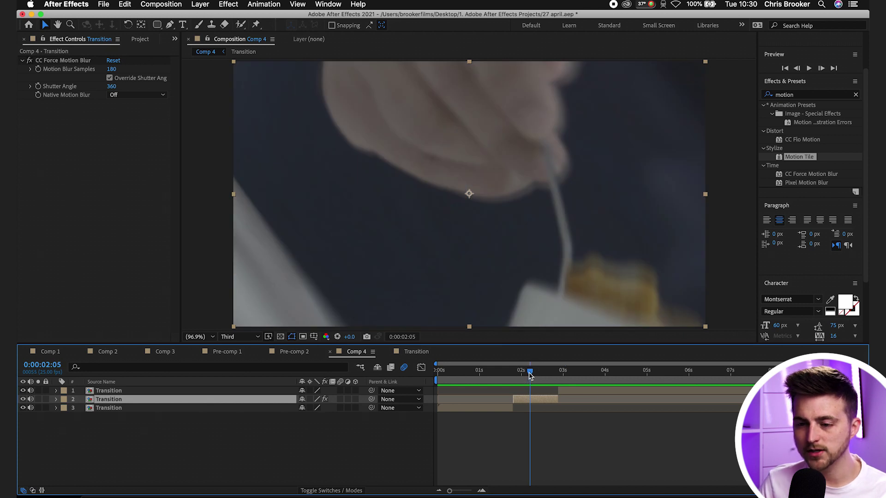
# Step: Add a new adjustment layer on top of Comp 4 from the Layer > New menu
pyautogui.click(200, 4)
pyautogui.moveTo(207, 17)
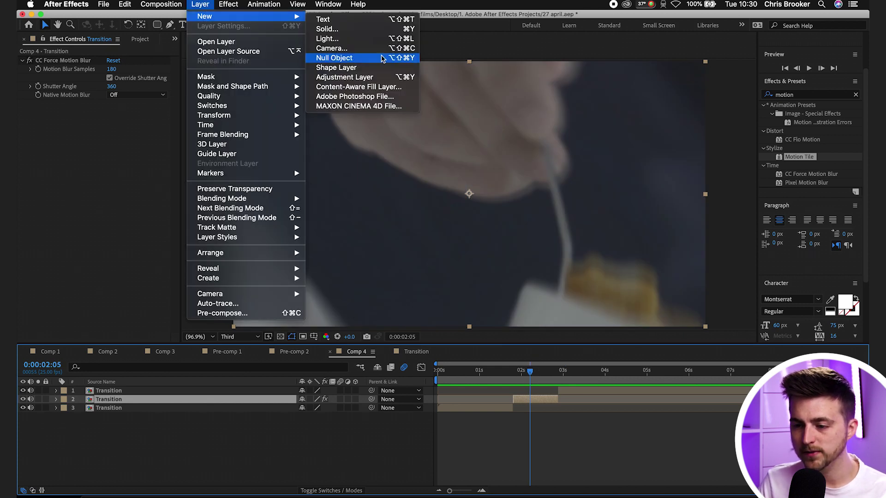
pyautogui.click(359, 77)
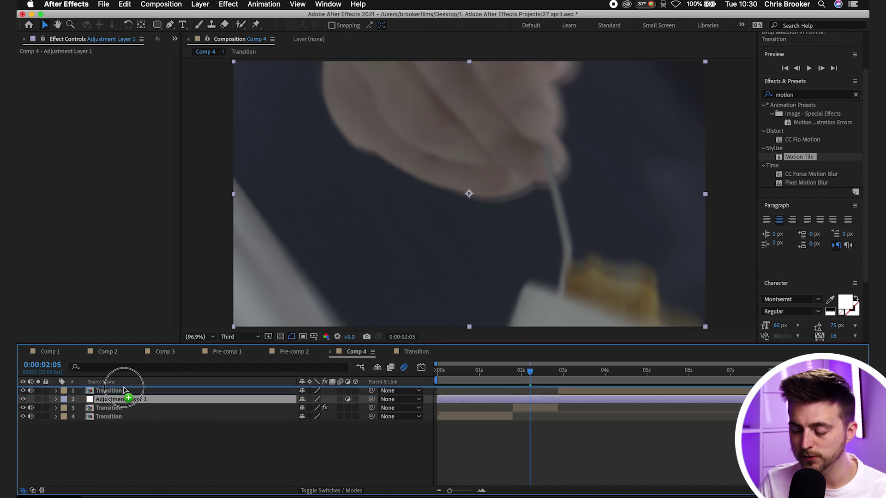
pyautogui.moveTo(530, 372); pyautogui.dragTo(529, 373)
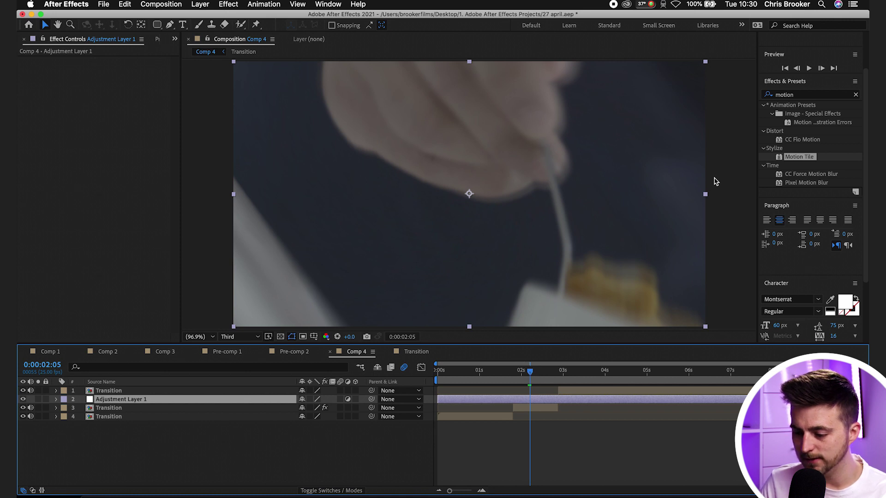
# Step: Search 'leve' in Effects & Presets and apply Levels to the adjustment layer
pyautogui.click(794, 96)
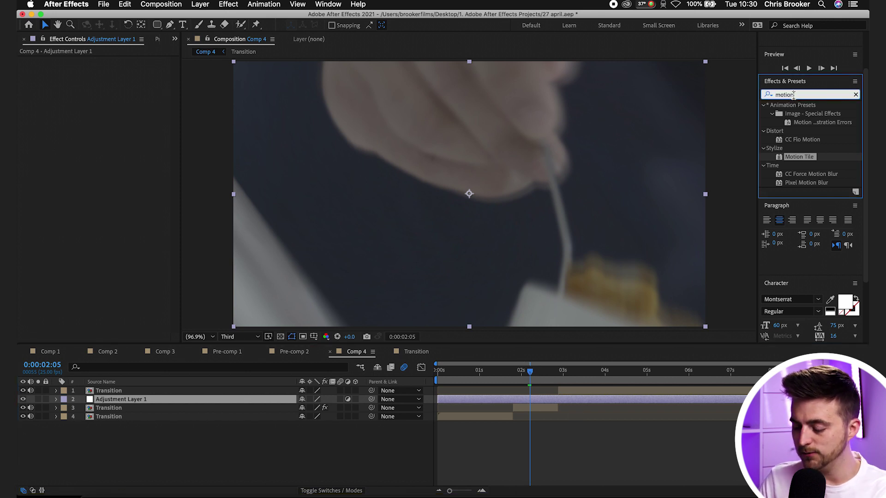
pyautogui.write('level')
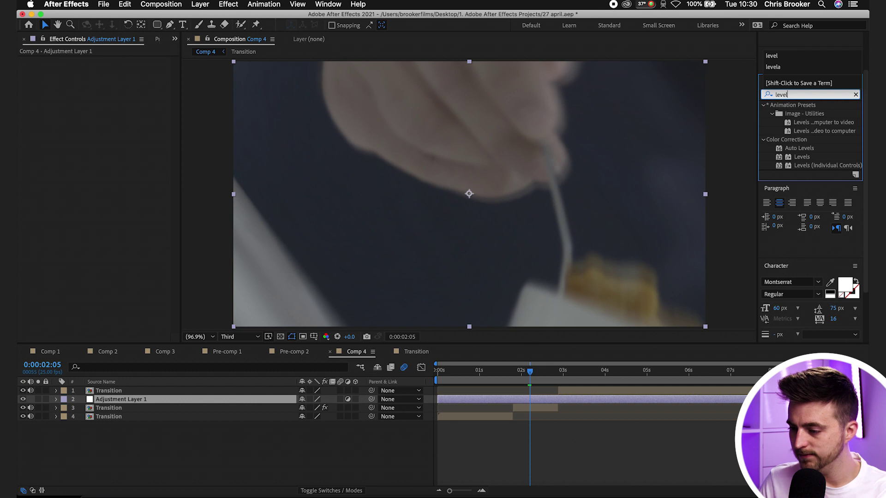
pyautogui.click(803, 158)
pyautogui.moveTo(807, 159); pyautogui.dragTo(529, 378)
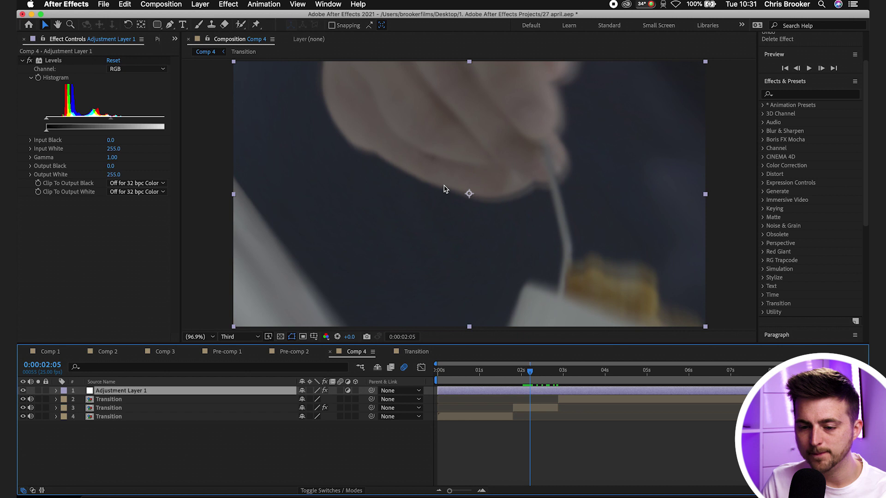
# Step: Lower Levels Input White to 89.2 and start an Opacity keyframe on the adjustment layer
pyautogui.moveTo(113, 148); pyautogui.dragTo(84, 156)
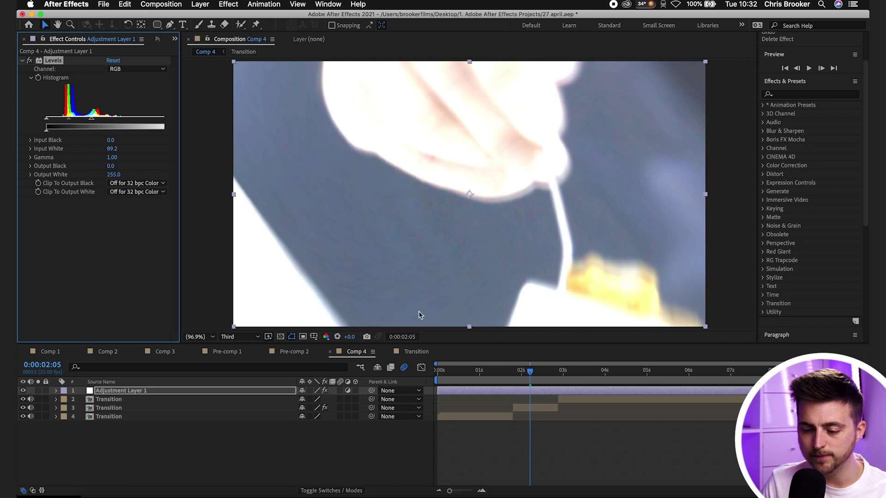
pyautogui.click(128, 391)
pyautogui.press('t')
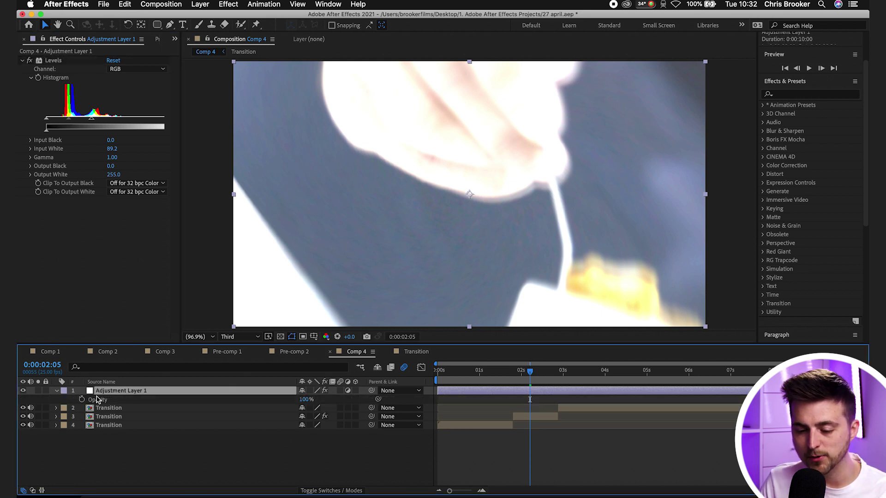
pyautogui.click(82, 399)
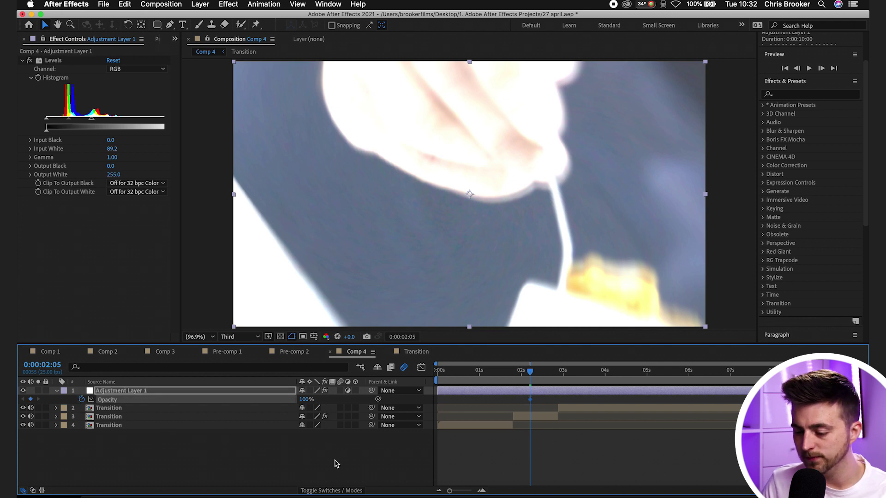
# Step: Keyframe the adjustment layer's opacity from 0% up to 100% and back to 0% at 0:00:02:13
pyautogui.click(498, 400)
pyautogui.scroll(5, 500, 402)
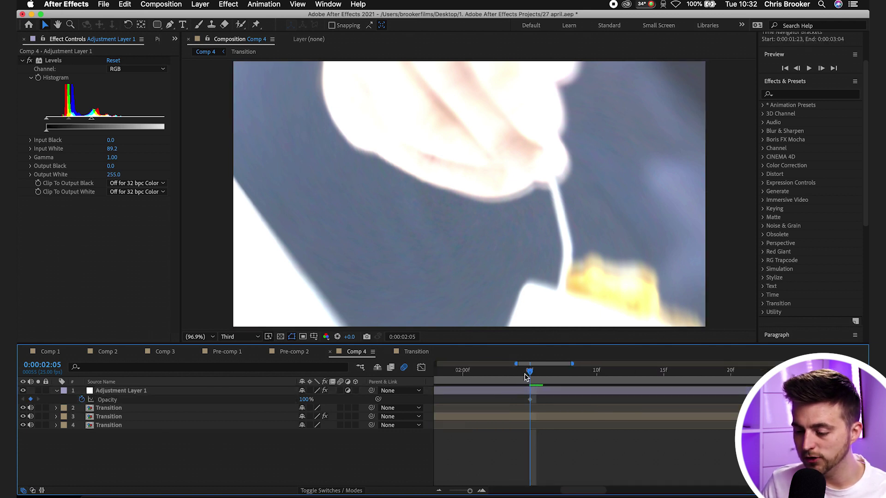
pyautogui.moveTo(527, 373); pyautogui.dragTo(478, 377)
pyautogui.moveTo(307, 401); pyautogui.dragTo(283, 401)
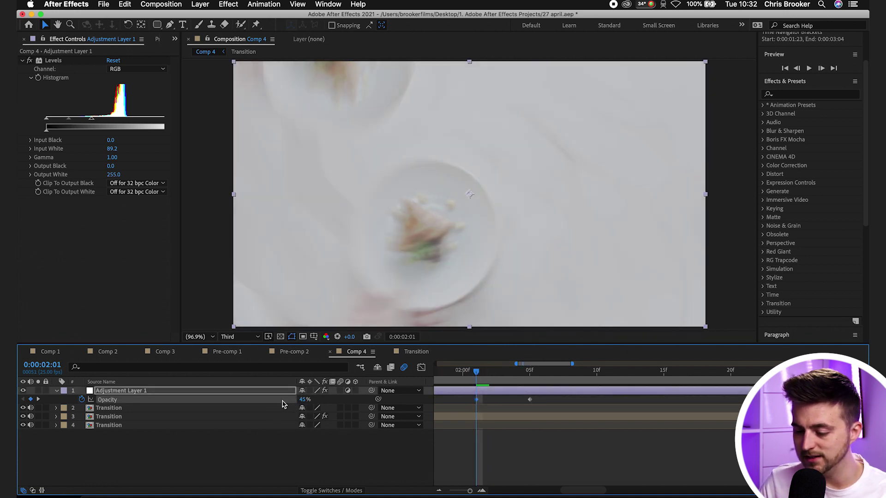
pyautogui.press('-')
pyautogui.moveTo(482, 374); pyautogui.dragTo(580, 374)
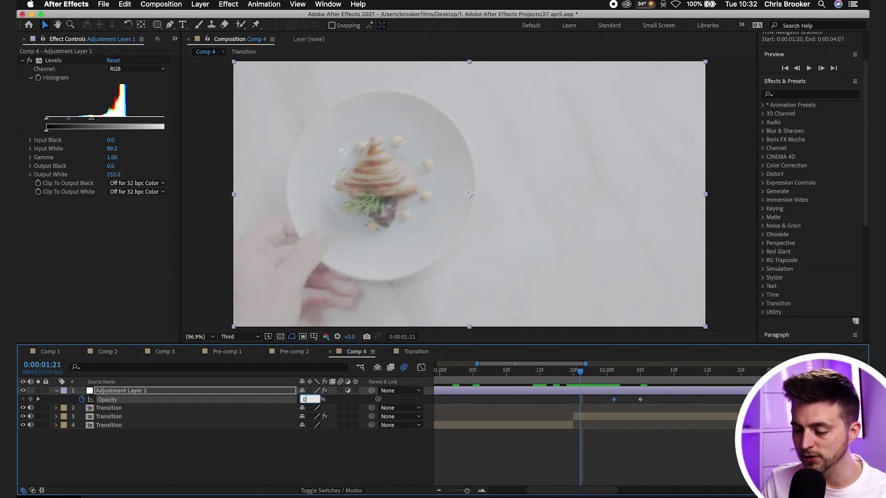
pyautogui.press('Return')
pyautogui.moveTo(623, 377); pyautogui.dragTo(693, 372)
pyautogui.moveTo(311, 405); pyautogui.dragTo(111, 406)
pyautogui.moveTo(618, 373); pyautogui.dragTo(526, 383)
# Step: Preview the white flash, replaying from 0:00:01:19
pyautogui.press('space')
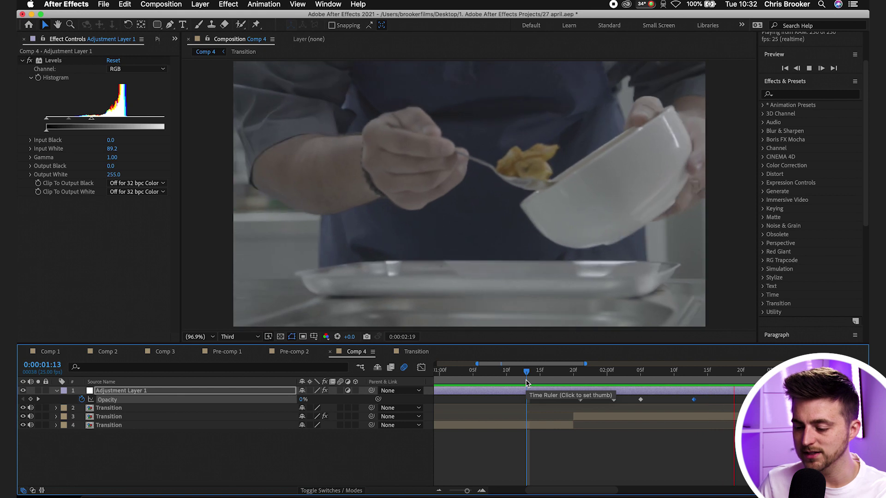
pyautogui.press('-')
pyautogui.press('-')
pyautogui.press('space')
pyautogui.click(511, 374)
pyautogui.press('space')
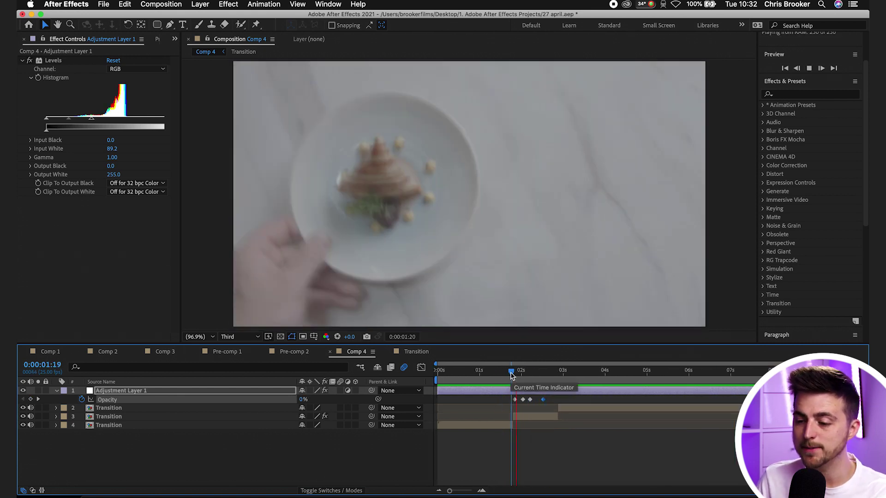
pyautogui.press('space')
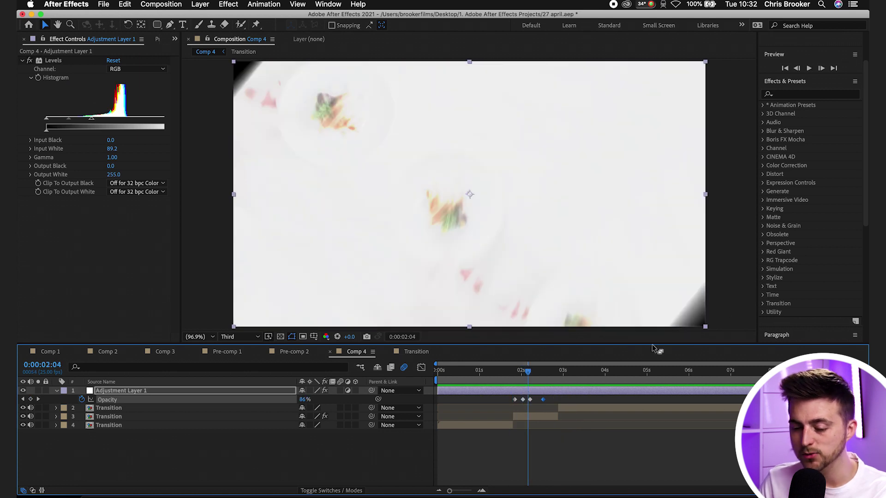
# Step: Open the Transition precomp and duplicate the Food - 4.MXF layer near the 02:04 cut
pyautogui.doubleClick(519, 422)
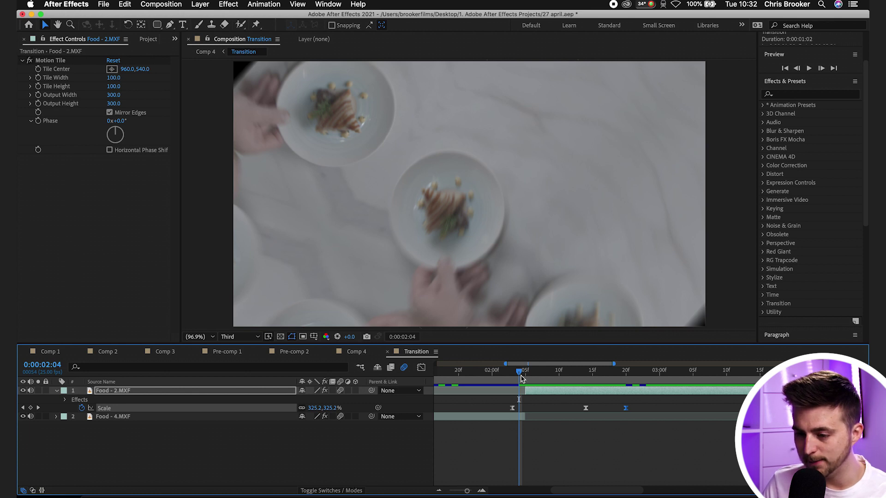
pyautogui.moveTo(521, 375); pyautogui.dragTo(518, 375)
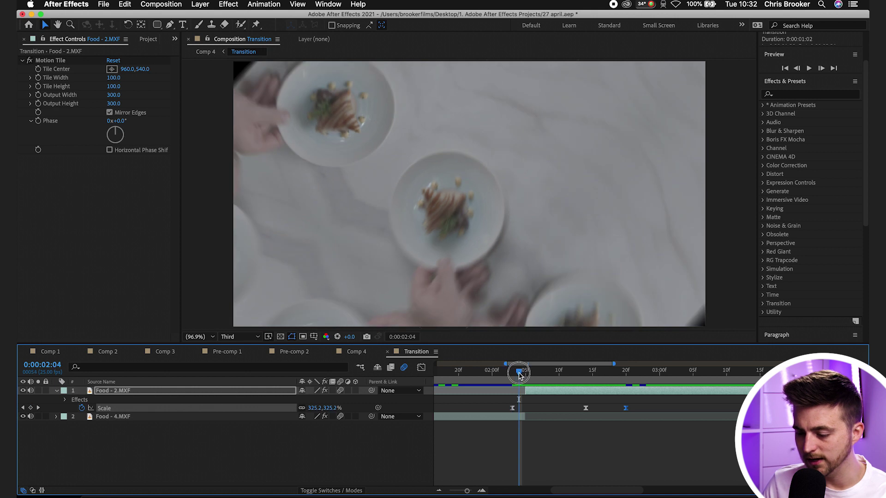
pyautogui.press('=')
pyautogui.press('=')
pyautogui.click(118, 417)
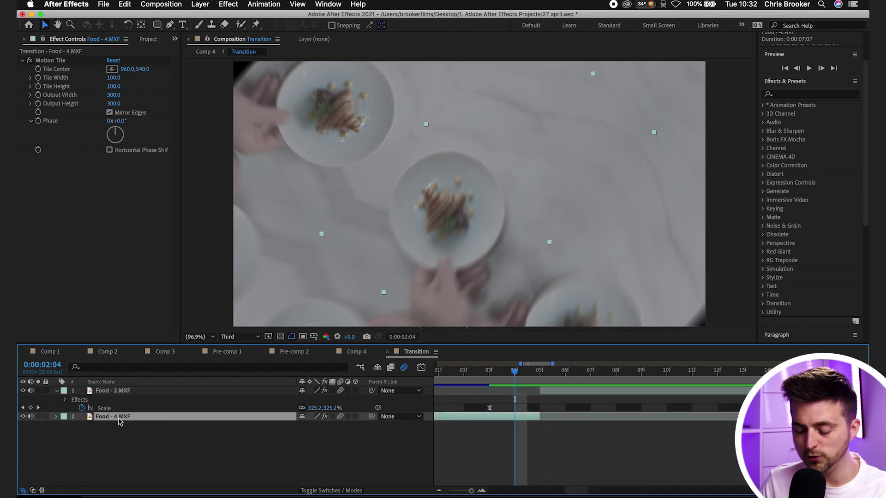
pyautogui.click(102, 409)
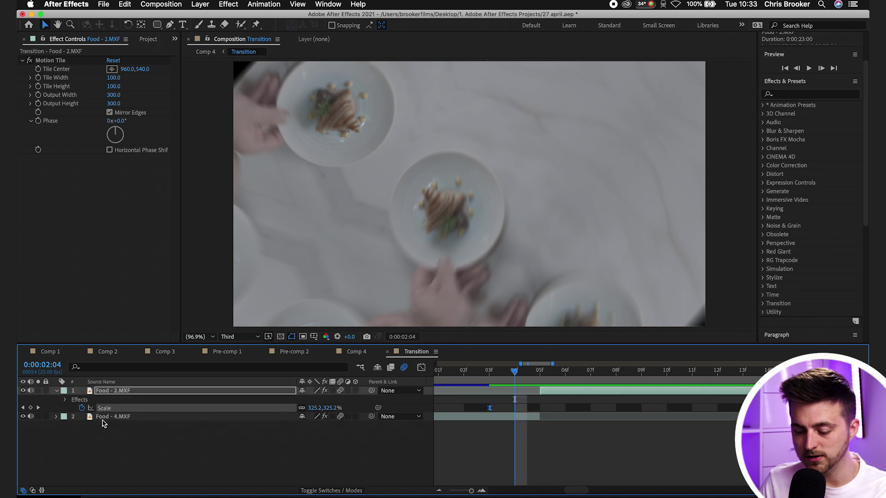
pyautogui.click(103, 418)
pyautogui.press('super+d')
# Step: Remove the copy's Scale animation, set it to a fixed 82.2%, and return to Comp 4
pyautogui.click(121, 426)
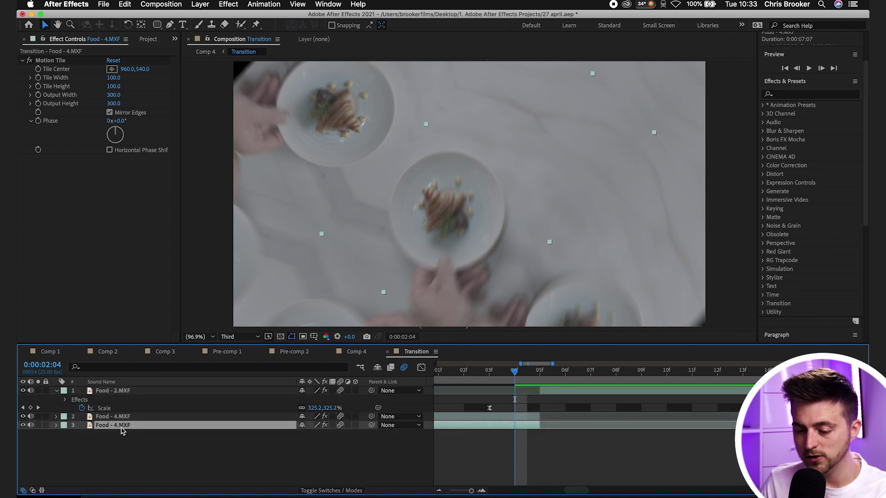
pyautogui.press('s')
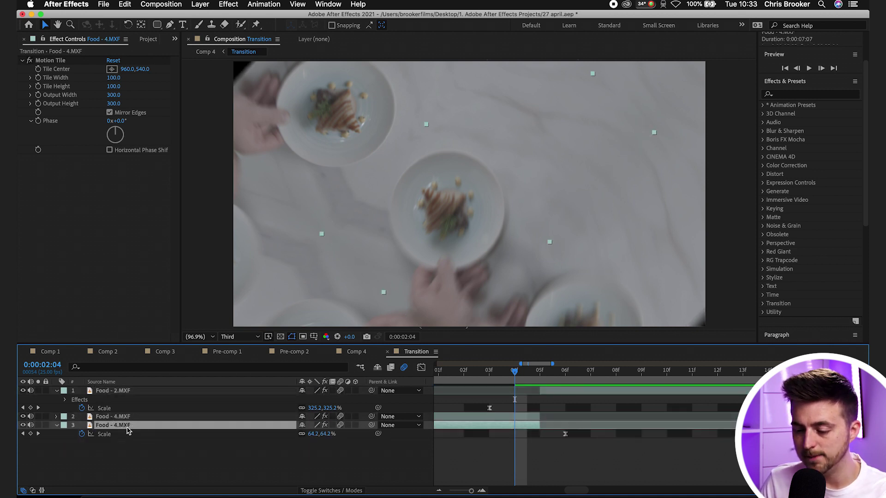
pyautogui.click(82, 434)
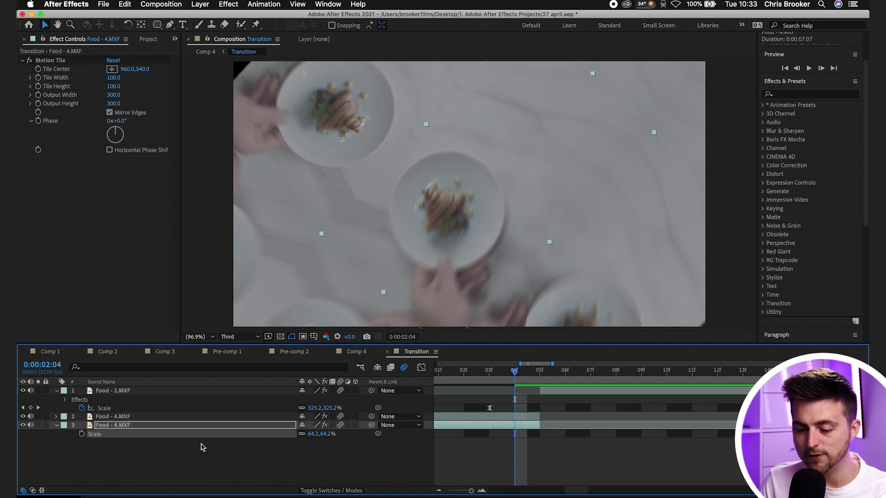
pyautogui.moveTo(314, 439); pyautogui.dragTo(506, 402)
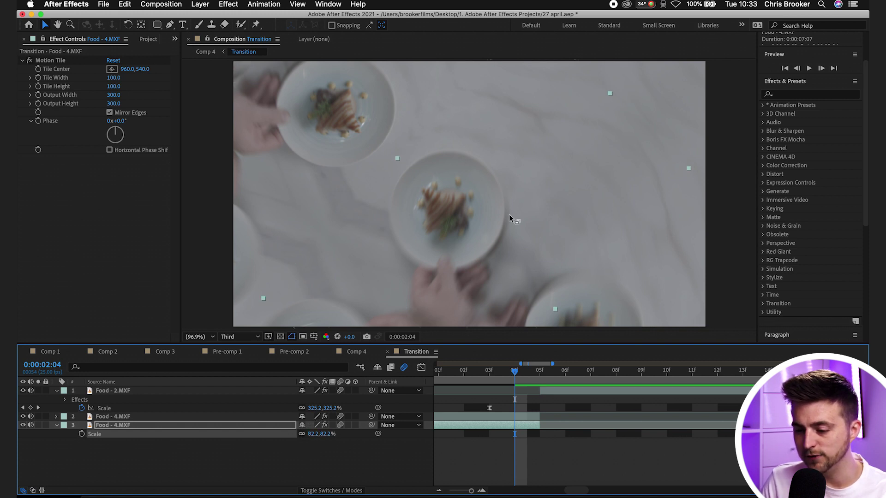
pyautogui.click(360, 352)
pyautogui.click(454, 372)
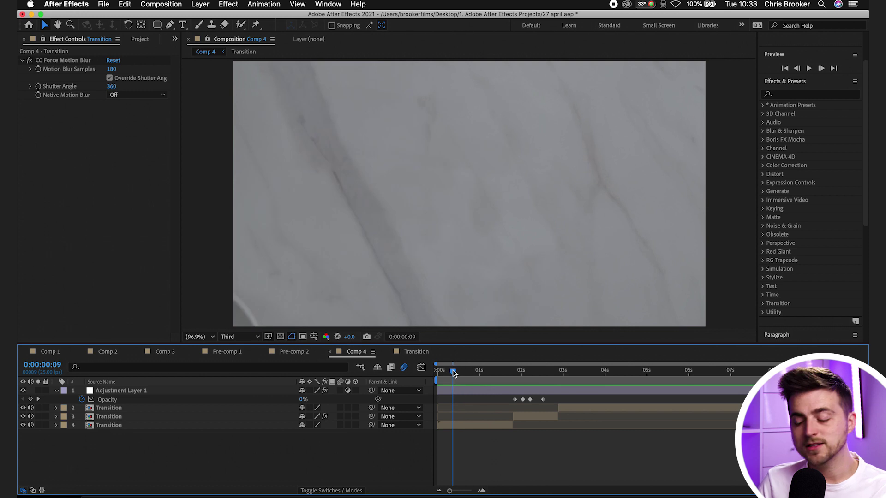
pyautogui.press('space')
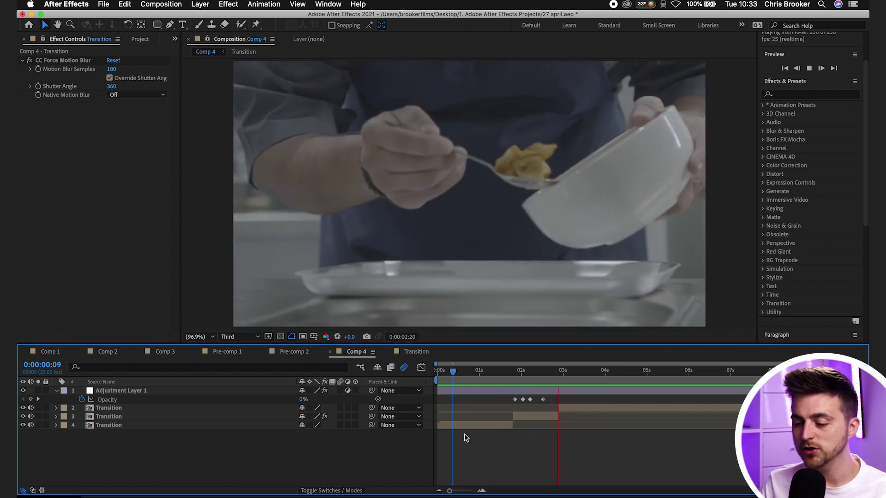
pyautogui.click(471, 378)
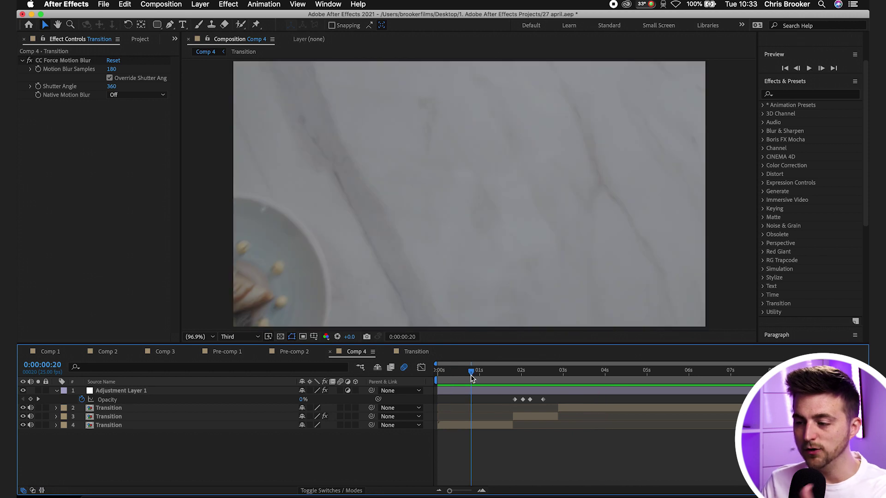
pyautogui.press('space')
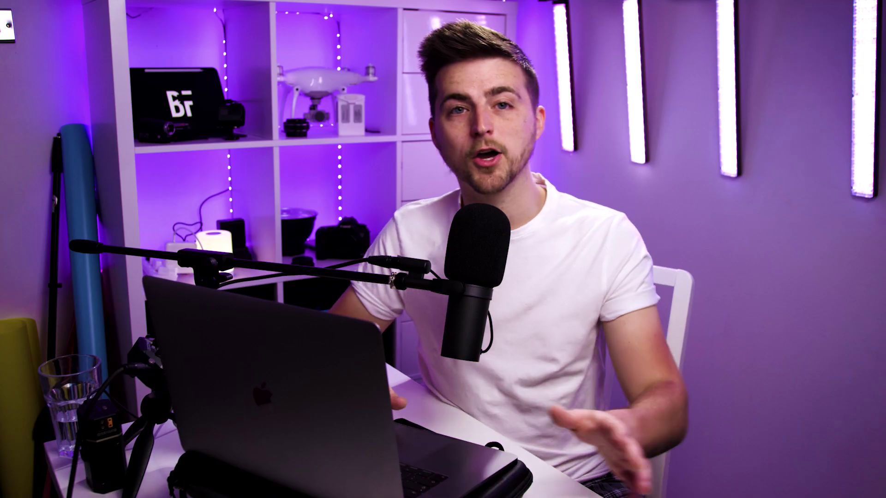